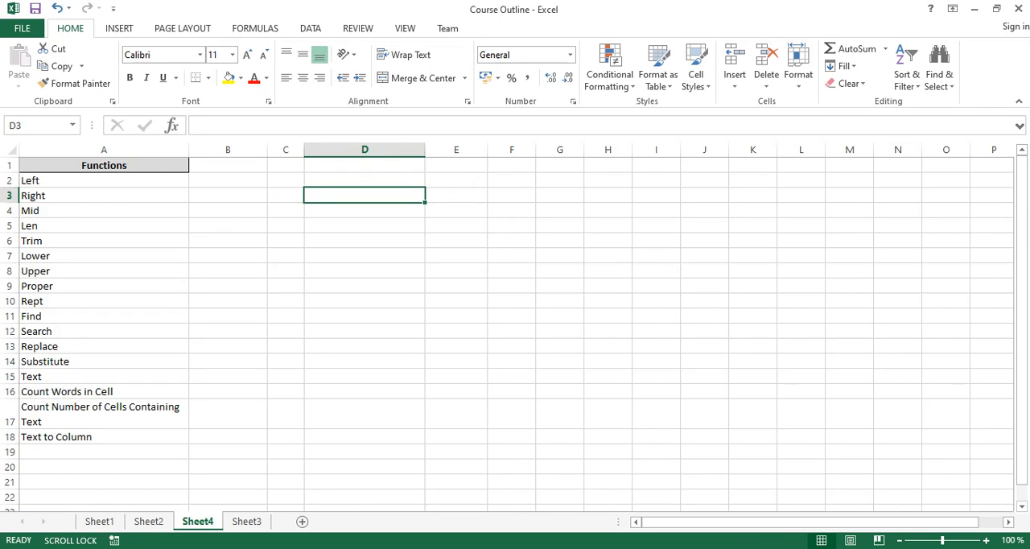
- Enter the sample text "The ball is in the bag" in cell D2
{"action": "left_click", "coordinate": [364, 180]}
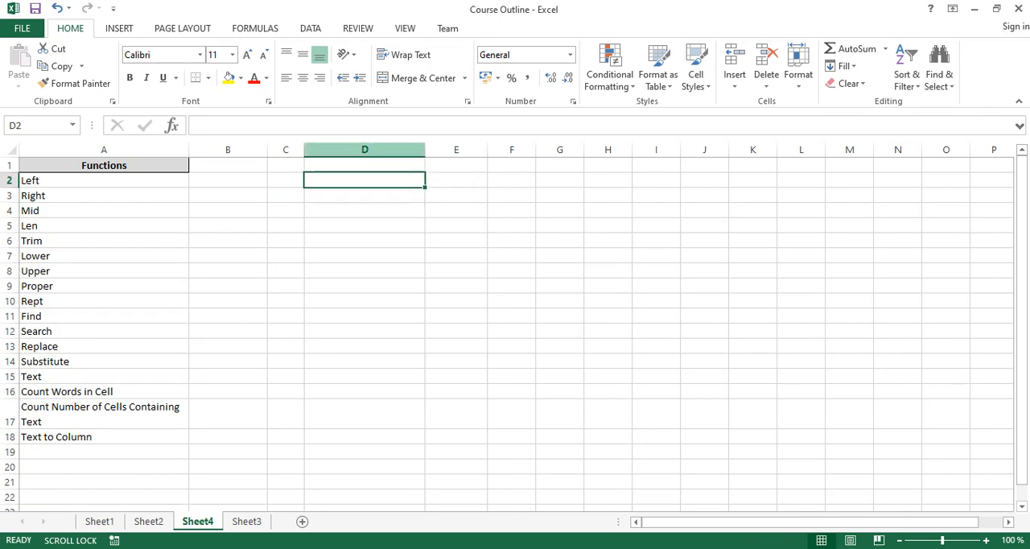
{"action": "type", "text": "The bal"}
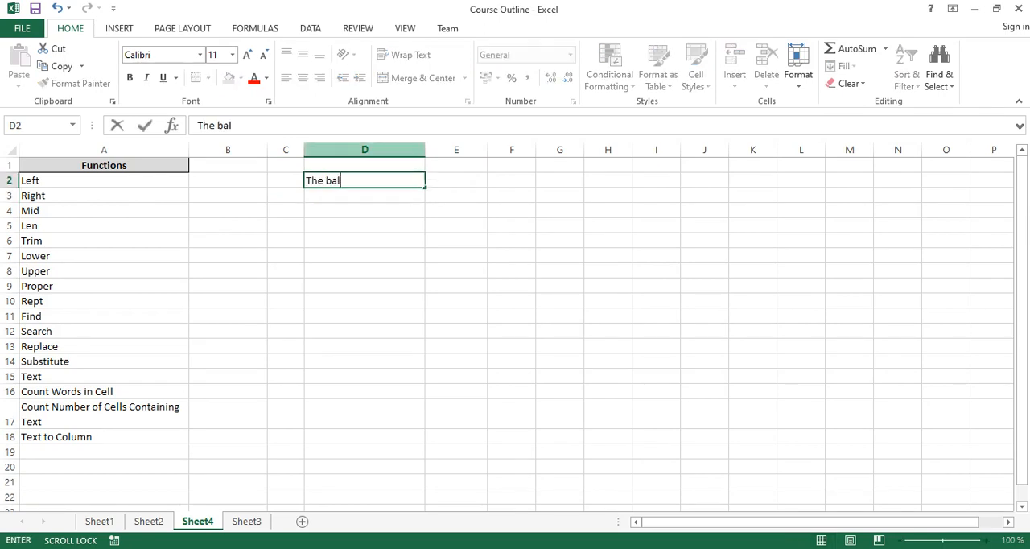
{"action": "type", "text": "l is in the"}
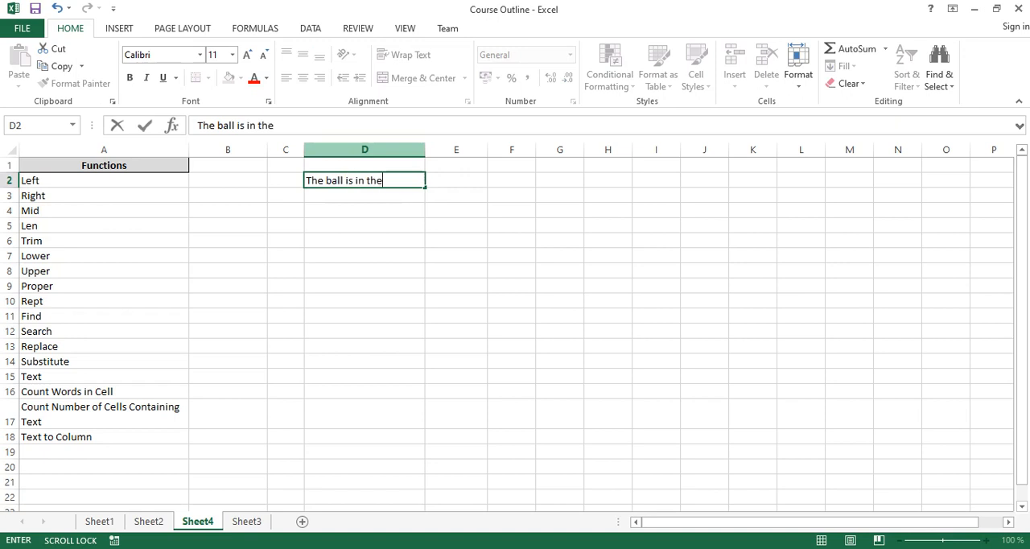
{"action": "type", "text": " bag"}
{"action": "key", "text": "Tab"}
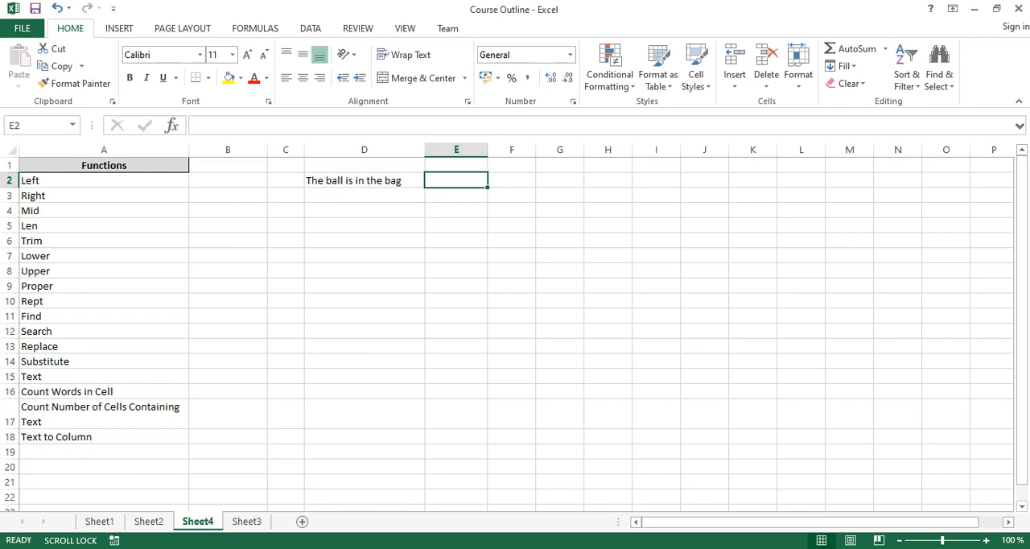
- Enter a LEFT formula in cell E2 that extracts the first 7 characters of D2
{"action": "type", "text": "=le"}
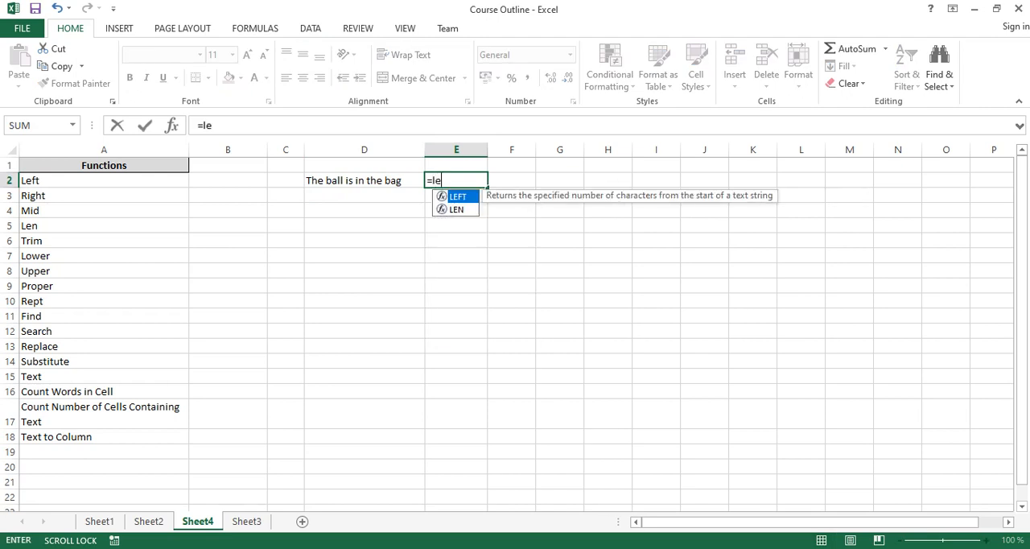
{"action": "type", "text": "ft"}
{"action": "key", "text": "Tab"}
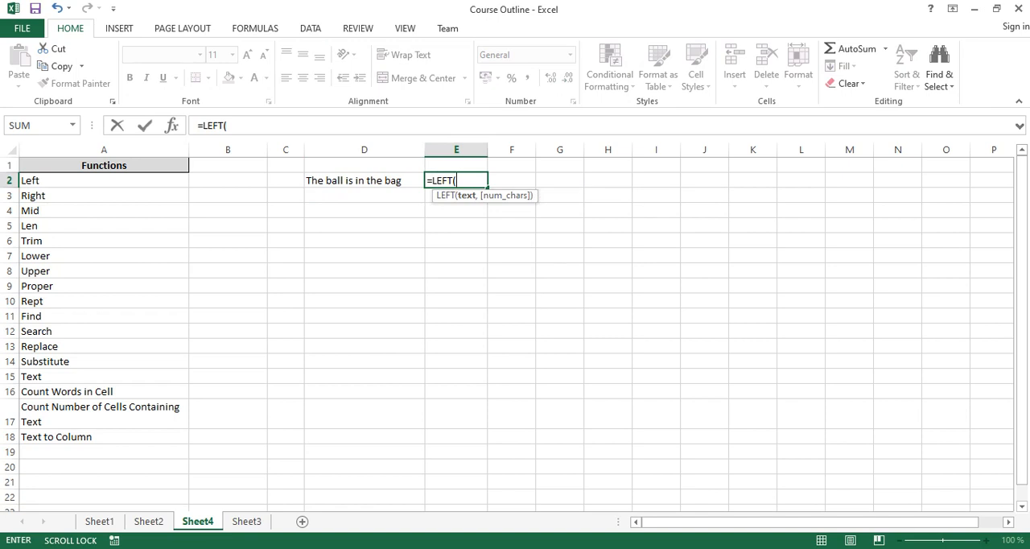
{"action": "key", "text": "Left"}
{"action": "type", "text": ","}
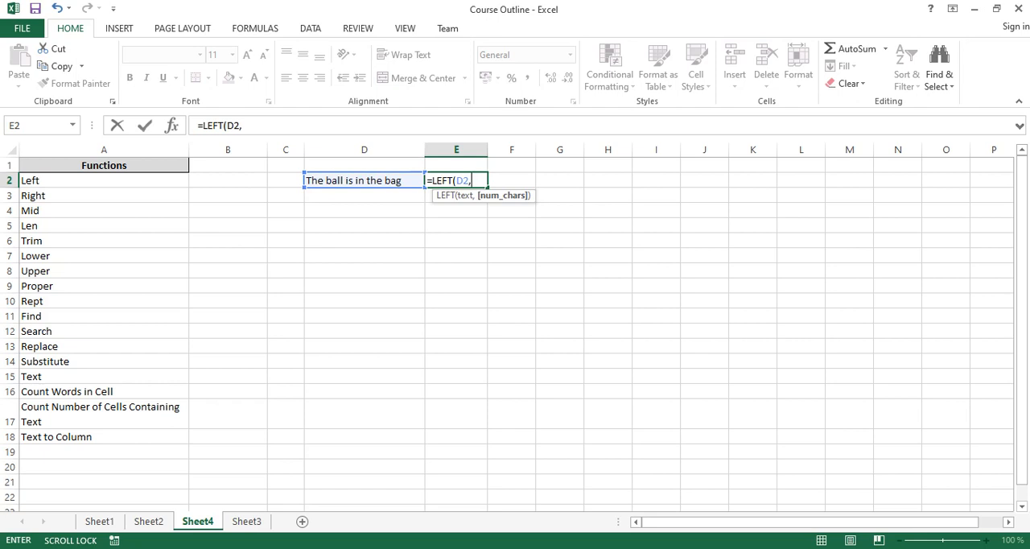
{"action": "type", "text": "7"}
{"action": "key", "text": "Return"}
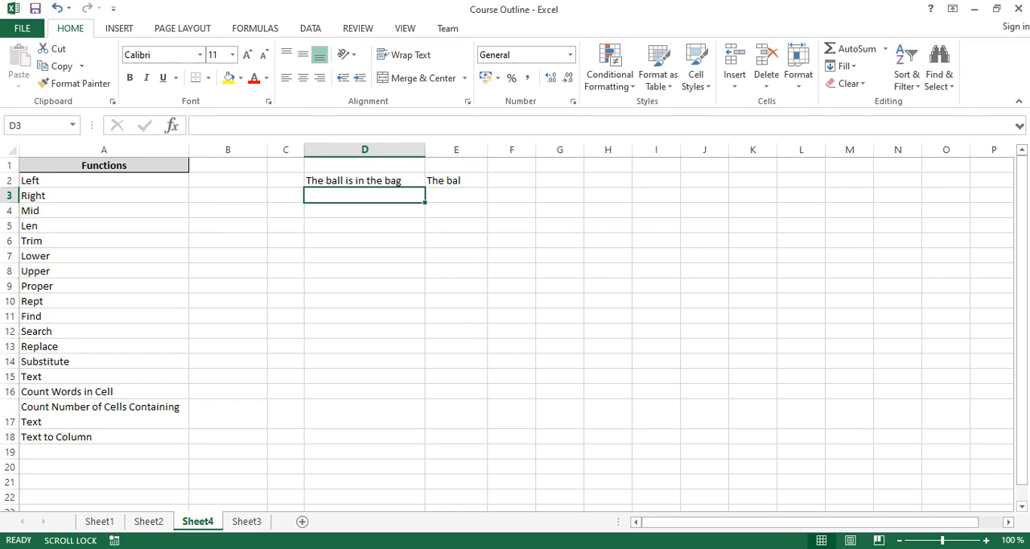
- Change the number of characters in the LEFT formula in E2 to 8
{"action": "left_click", "coordinate": [456, 181]}
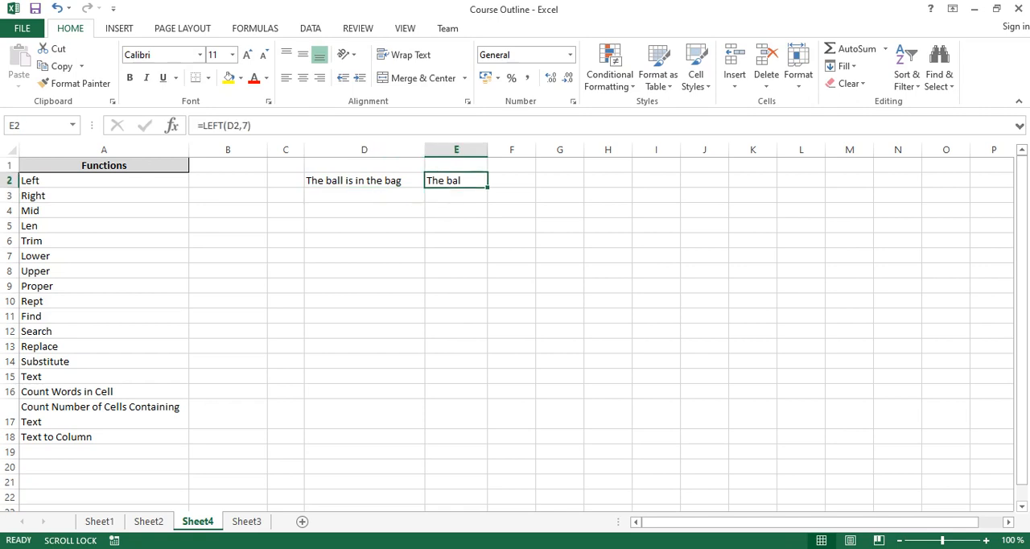
{"action": "key", "text": "F2"}
{"action": "key", "text": "Left"}
{"action": "key", "text": "BackSpace"}
{"action": "type", "text": "8"}
{"action": "key", "text": "Return"}
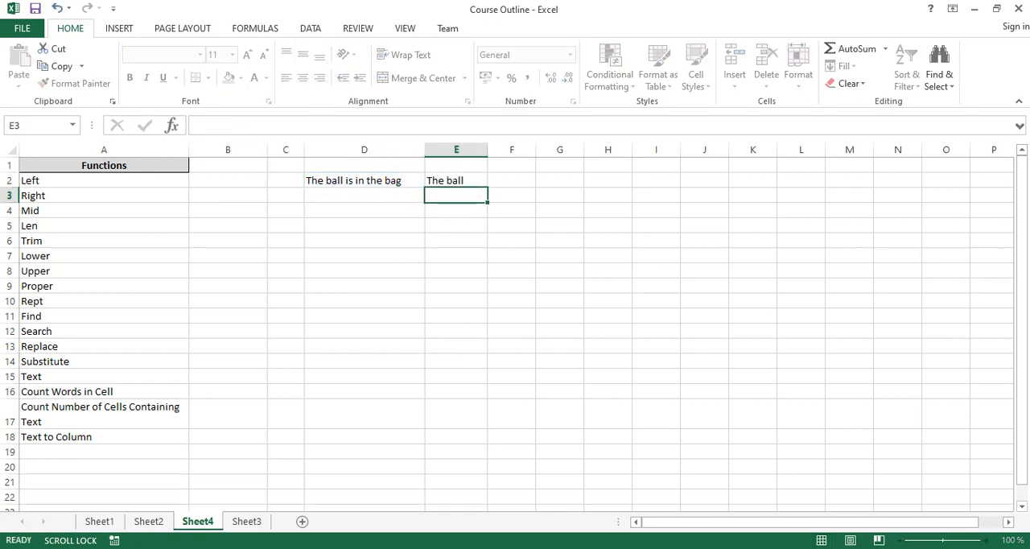
- Enter a MID formula in cell E3 that extracts 4 characters from D2 starting at character 5
{"action": "type", "text": "=mid"}
{"action": "key", "text": "Tab"}
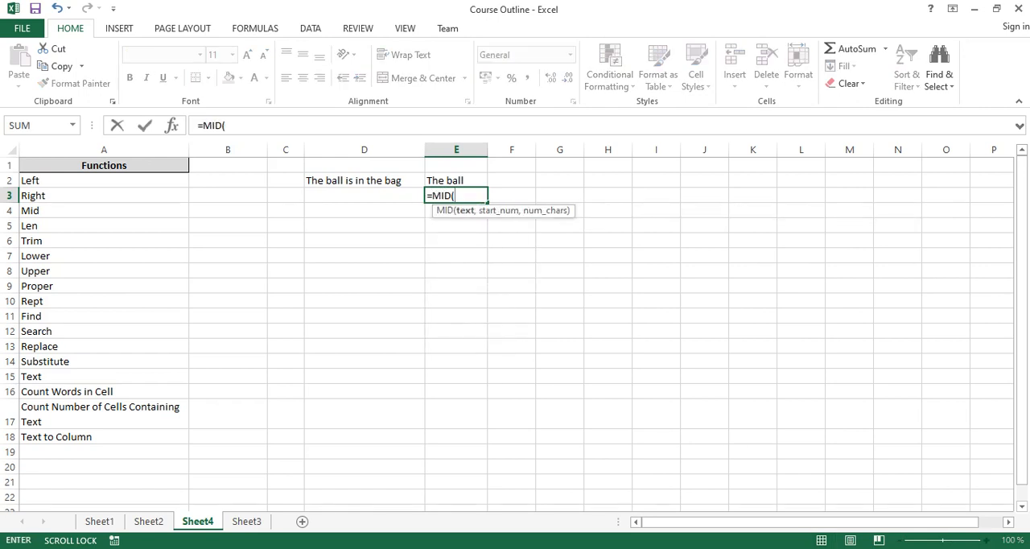
{"action": "left_click", "coordinate": [365, 180]}
{"action": "type", "text": ","}
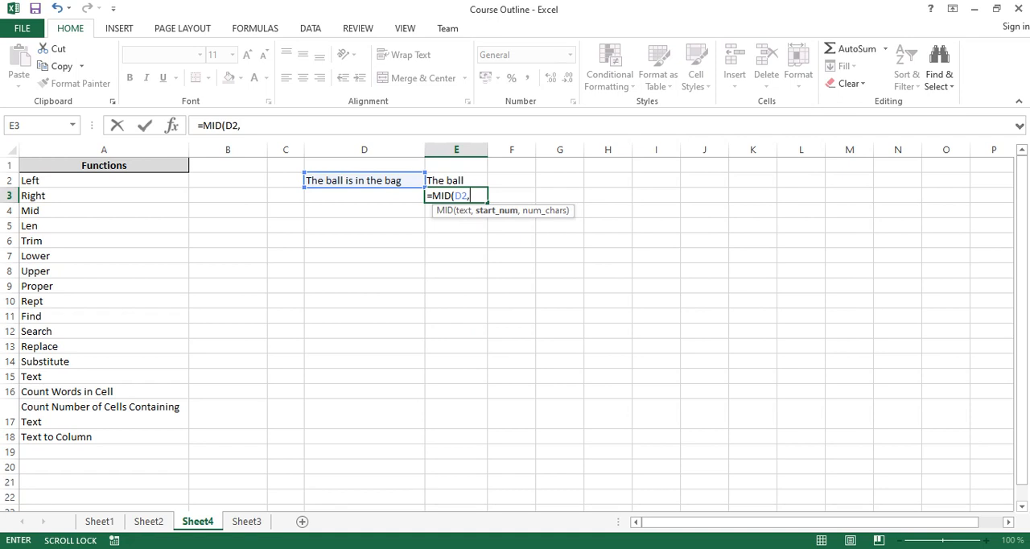
{"action": "type", "text": "5,4"}
{"action": "key", "text": "Return"}
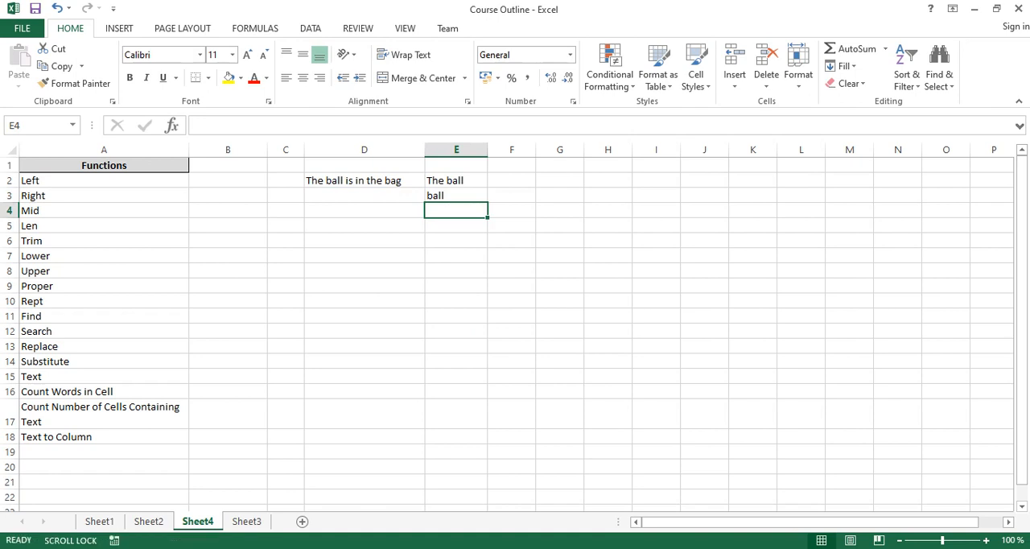
- Widen column E until it is slightly wider than column D
{"action": "left_click", "coordinate": [457, 196]}
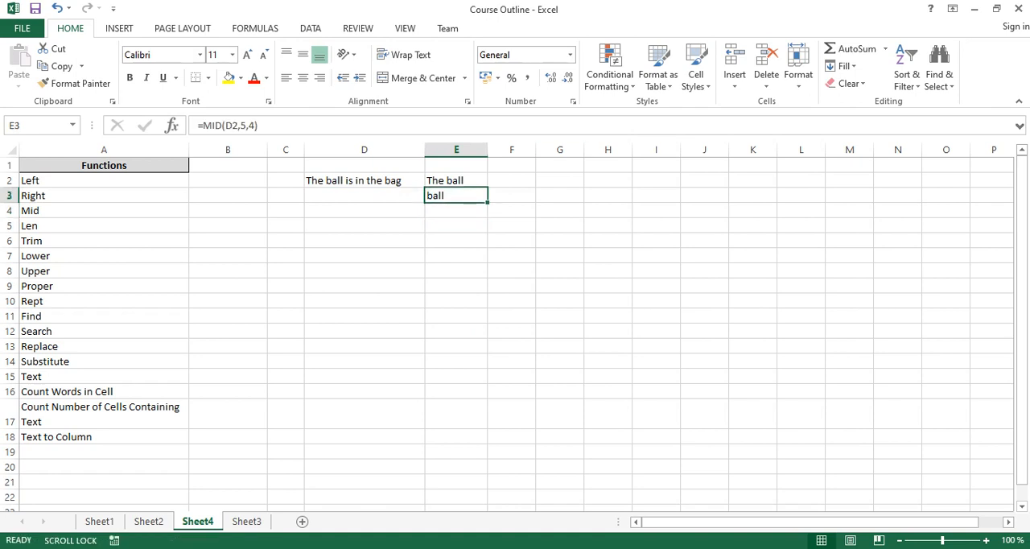
{"action": "left_click_drag", "start_coordinate": [487, 149], "coordinate": [561, 150]}
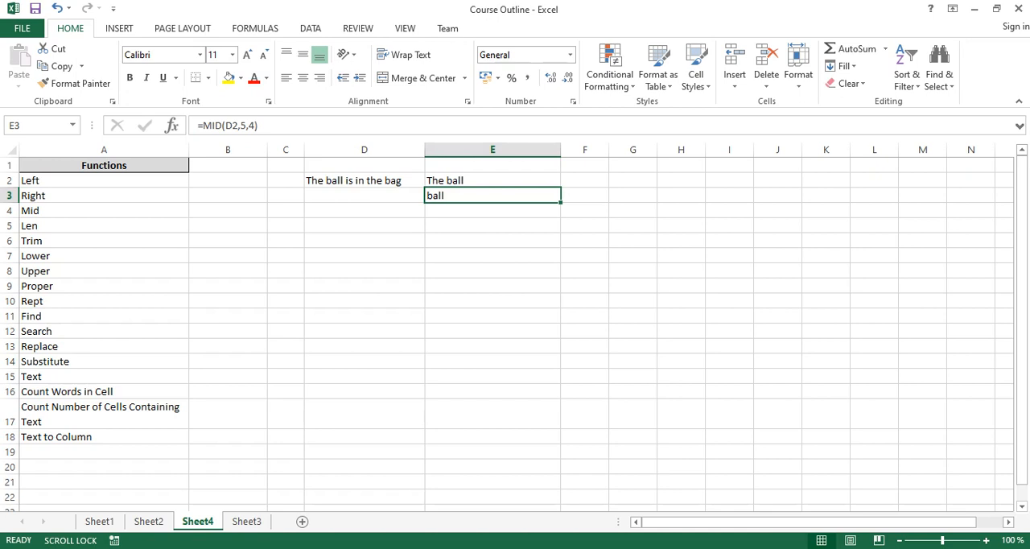
{"action": "left_click", "coordinate": [364, 180]}
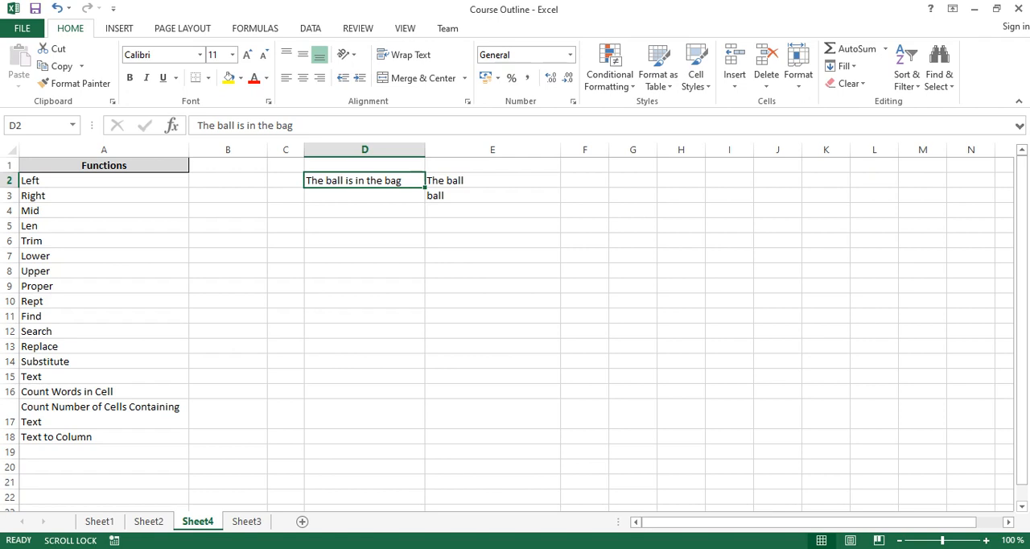
- Enter a FIND formula in cell E4 that locates "ball" within the text of D2
{"action": "left_click", "coordinate": [493, 211]}
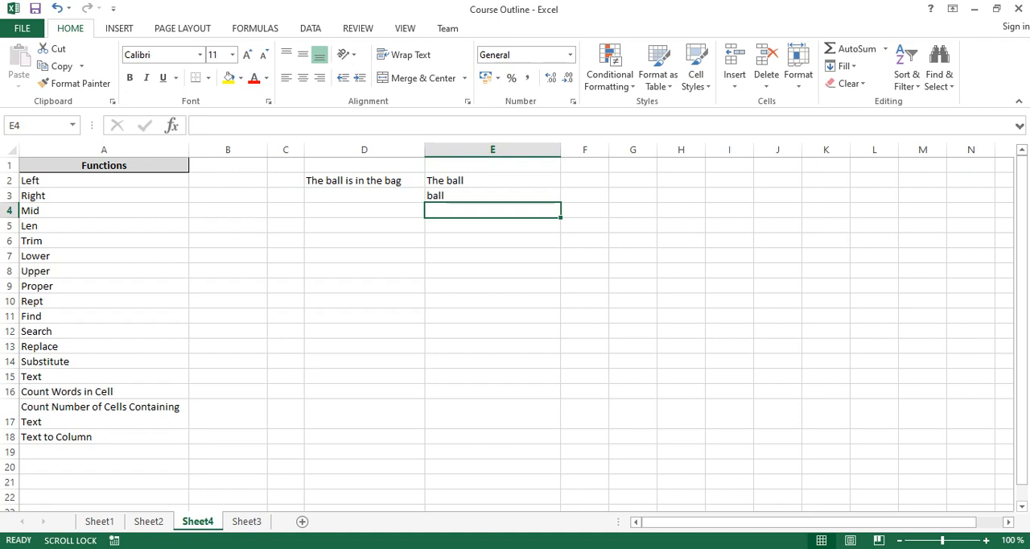
{"action": "type", "text": "=fin"}
{"action": "key", "text": "Tab"}
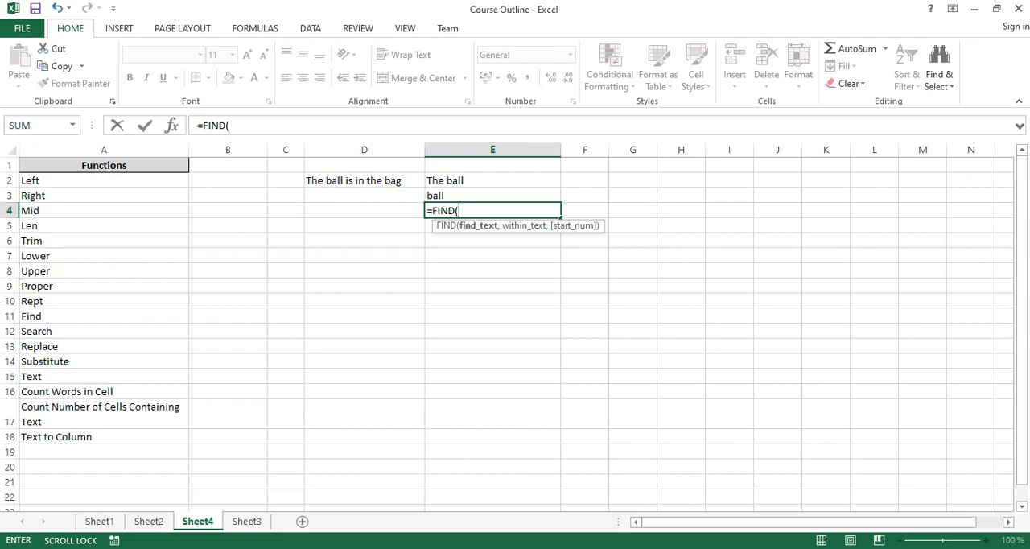
{"action": "type", "text": "\"ball\","}
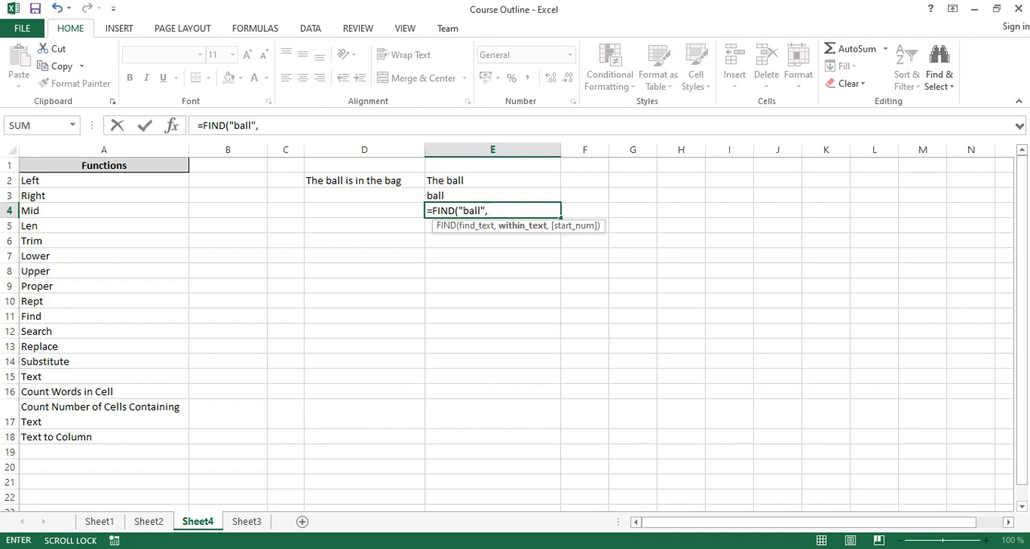
{"action": "left_click", "coordinate": [364, 180]}
{"action": "type", "text": ")"}
{"action": "key", "text": "Return"}
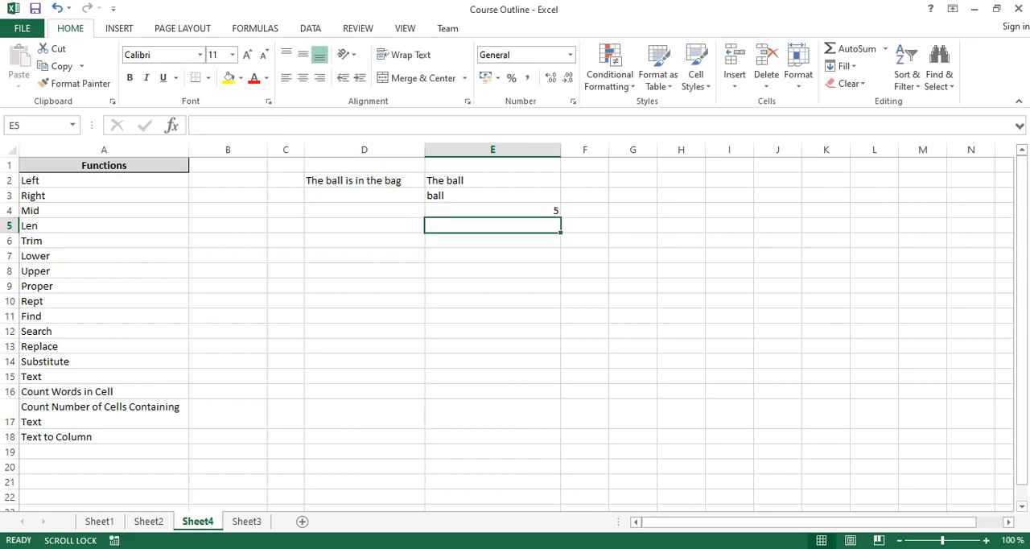
- Examine the start_num argument of the MID formula in E3 without changing it
{"action": "left_click", "coordinate": [492, 211]}
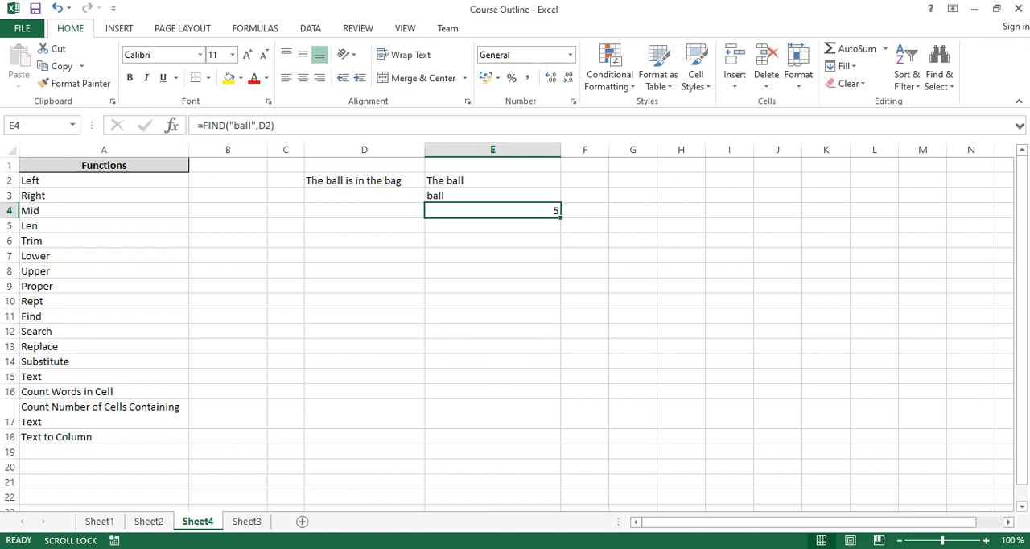
{"action": "key", "text": "Up"}
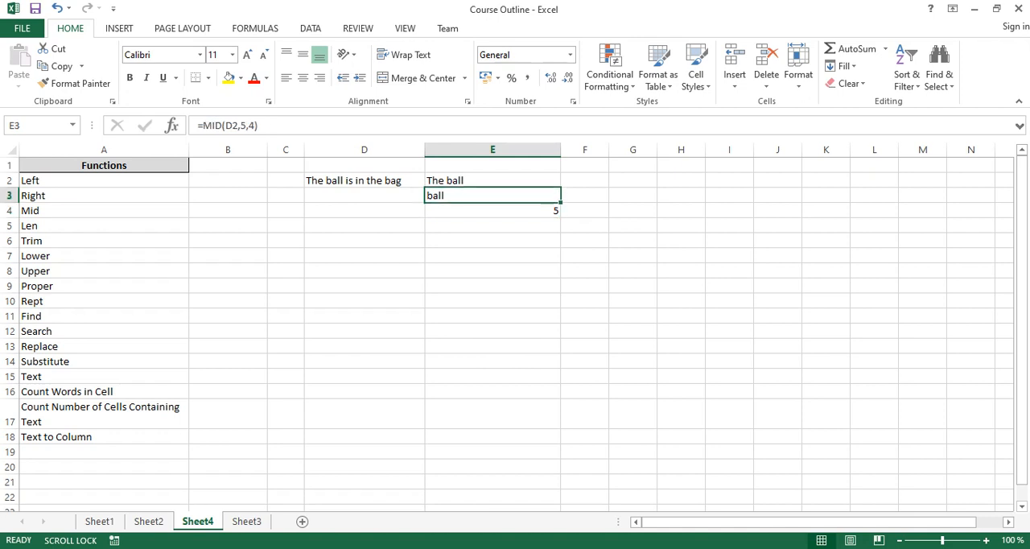
{"action": "key", "text": "F2"}
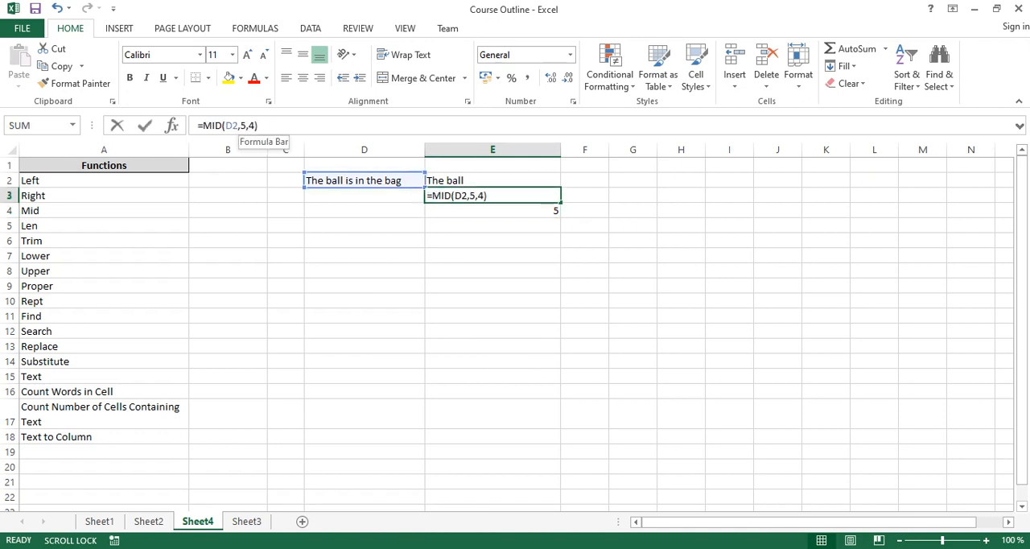
{"action": "left_click", "coordinate": [242, 125]}
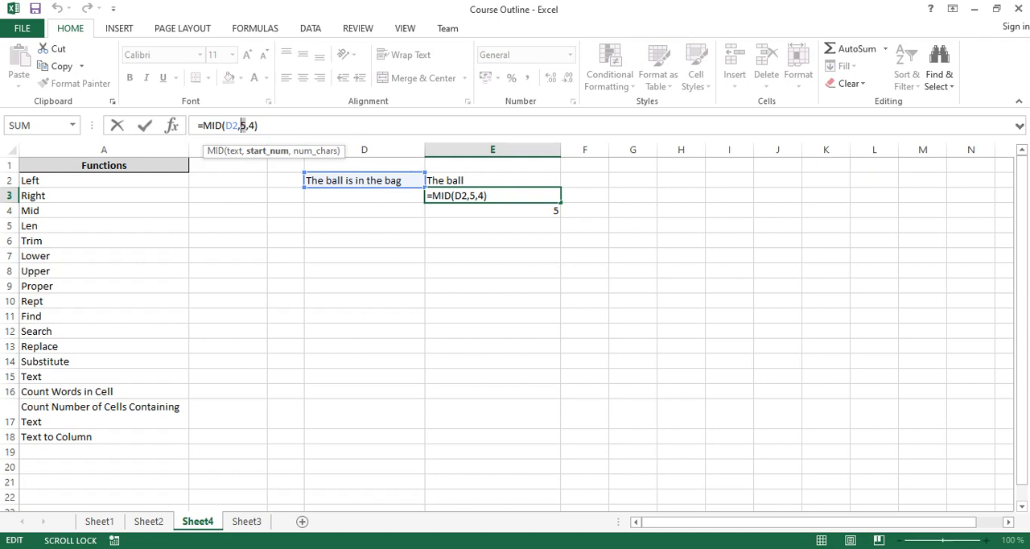
{"action": "key", "text": "Escape"}
- Change the search text of the FIND formula in E4 to "bag"
{"action": "left_click", "coordinate": [492, 211]}
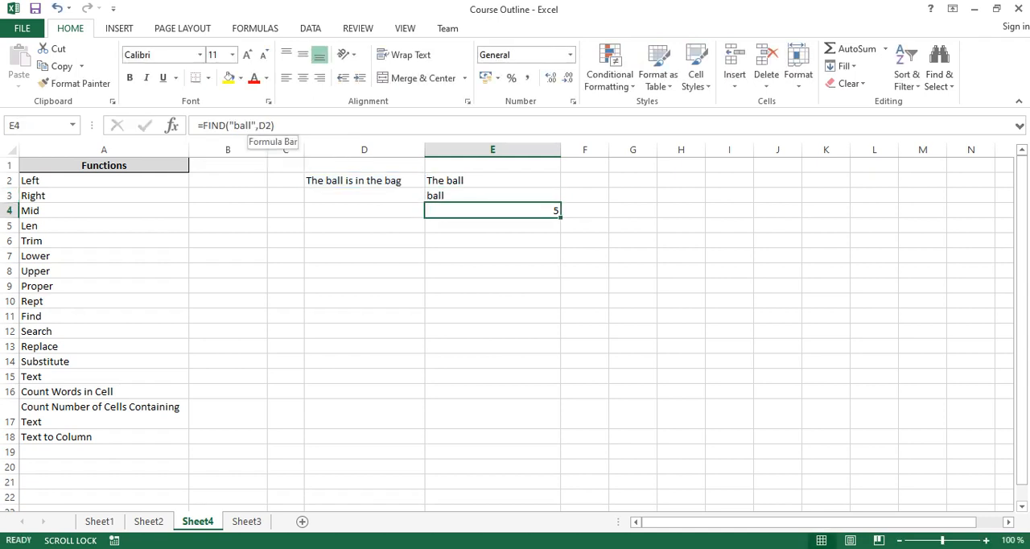
{"action": "left_click", "coordinate": [253, 125]}
{"action": "key", "text": "BackSpace"}
{"action": "type", "text": "g"}
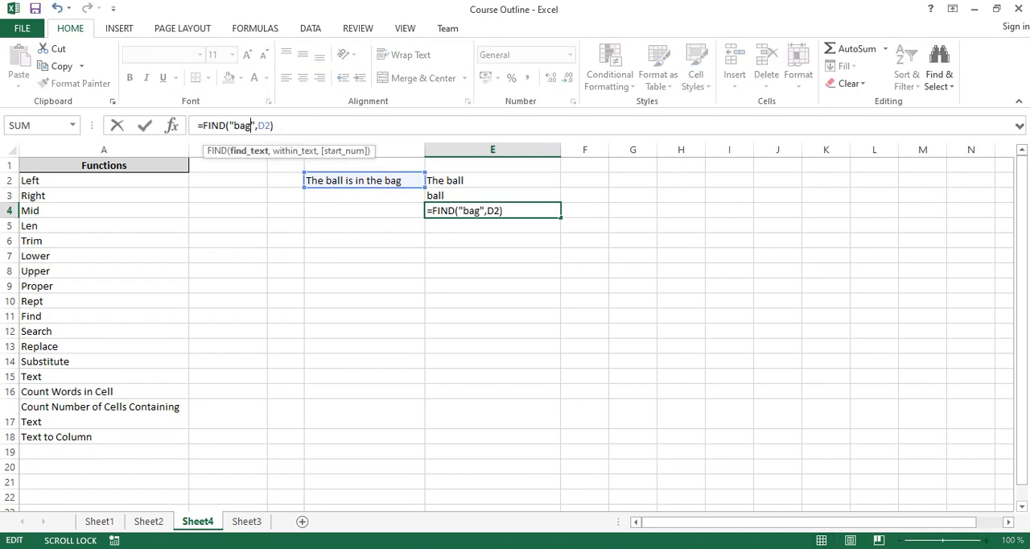
{"action": "key", "text": "Return"}
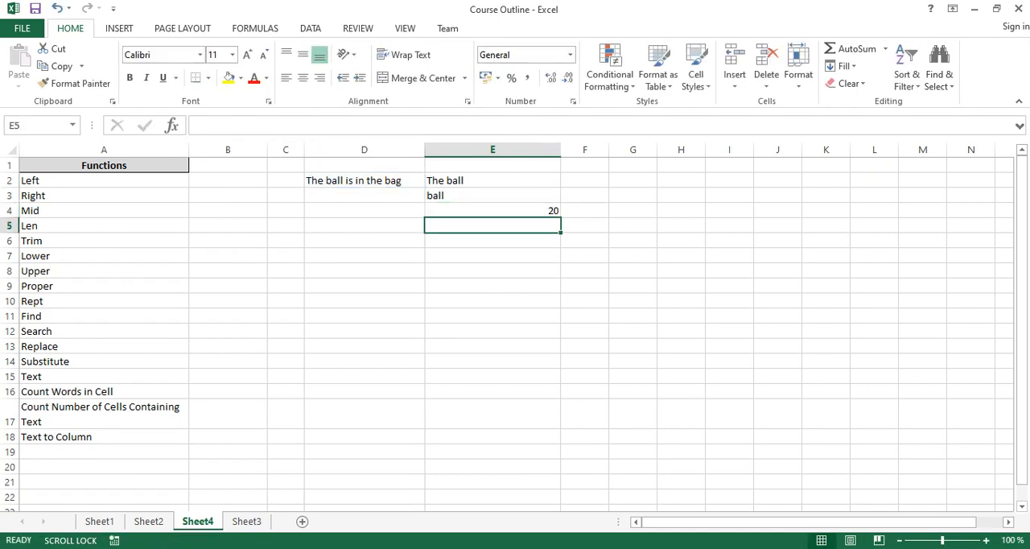
- Set the start number of the MID formula in E3 to 20
{"action": "left_click", "coordinate": [492, 211]}
{"action": "left_click", "coordinate": [493, 195]}
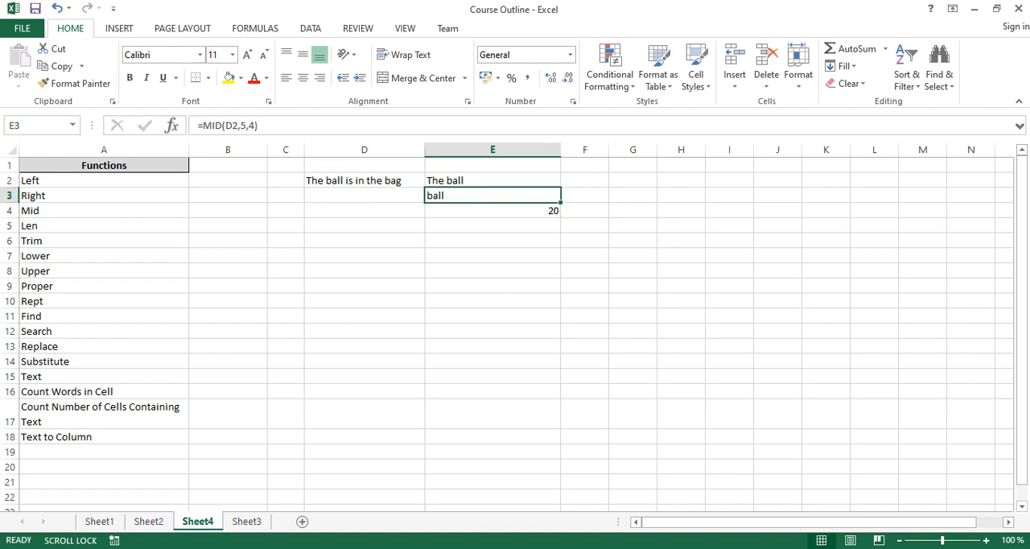
{"action": "double_click", "coordinate": [243, 126]}
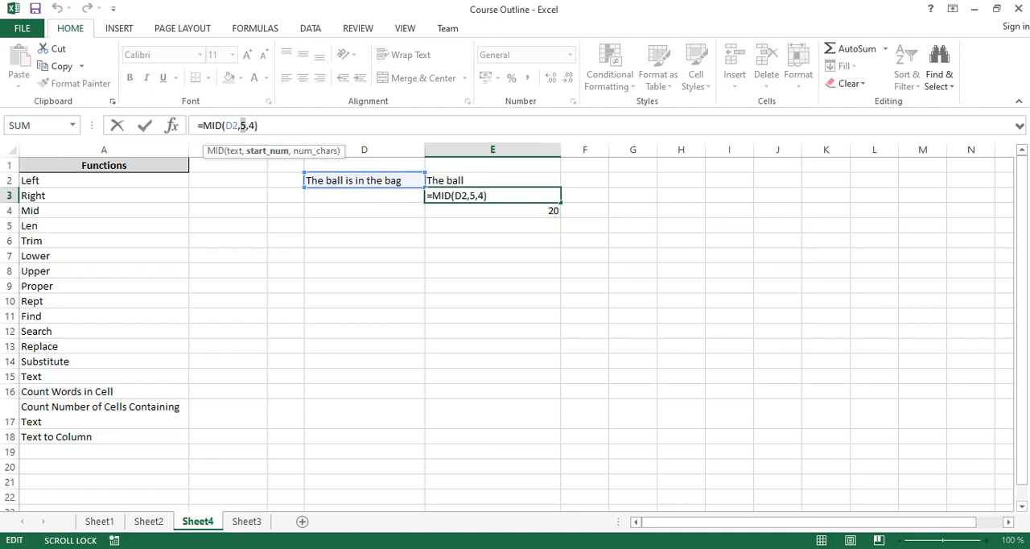
{"action": "type", "text": "20"}
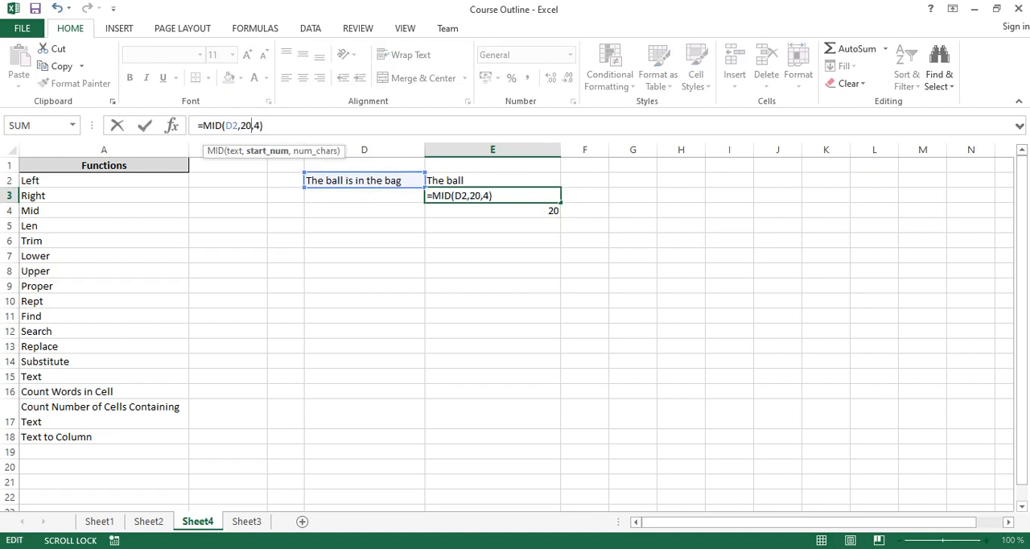
{"action": "key", "text": "Return"}
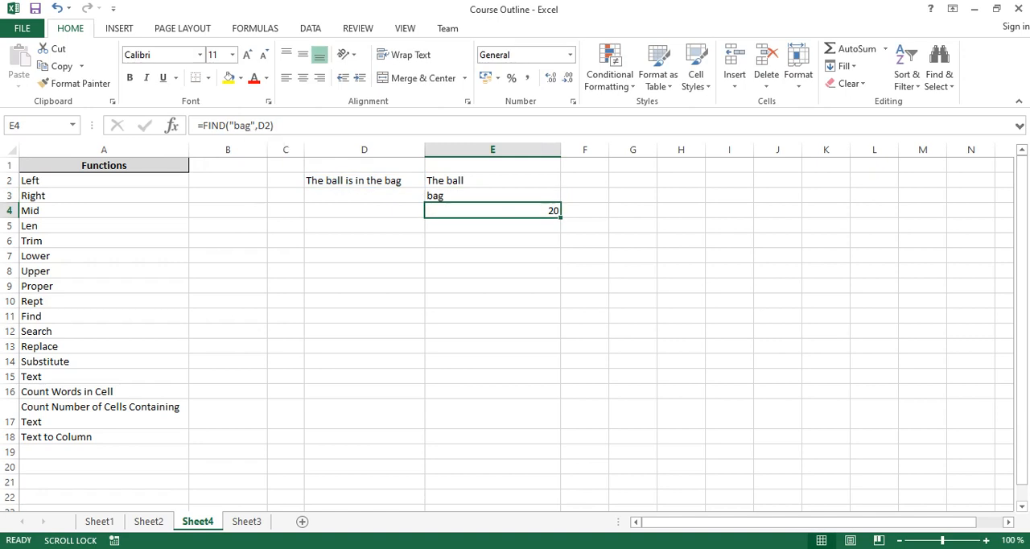
- Replace the search text of the FIND formula in E4 with "the"
{"action": "left_click", "coordinate": [493, 196]}
{"action": "left_click", "coordinate": [492, 210]}
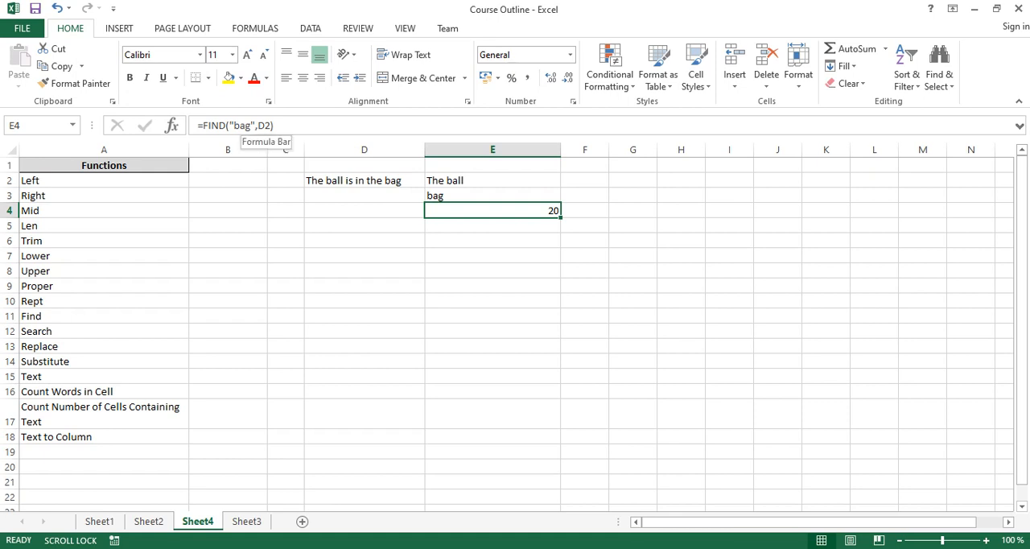
{"action": "left_click_drag", "start_coordinate": [251, 125], "coordinate": [232, 126]}
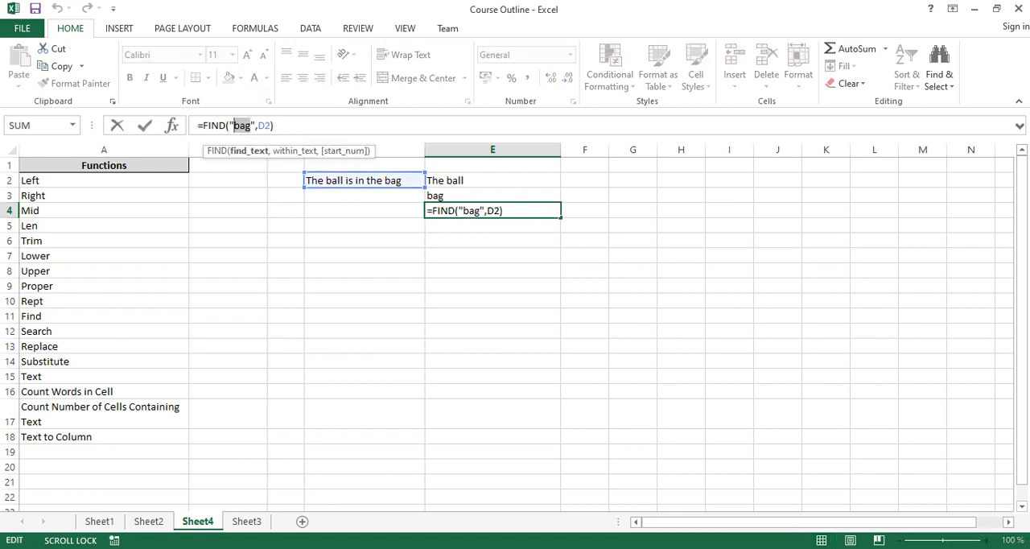
{"action": "type", "text": "the"}
{"action": "key", "text": "Return"}
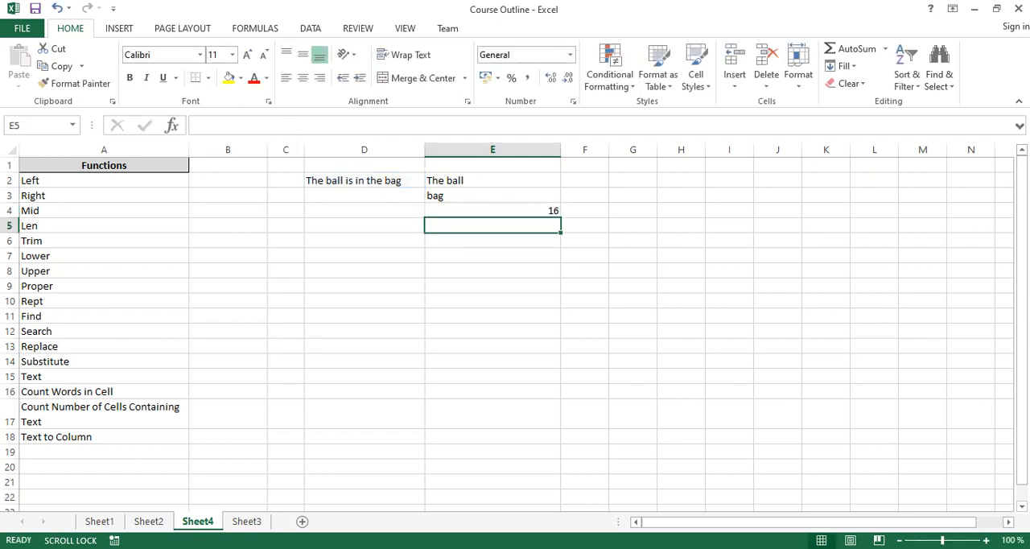
{"action": "left_click", "coordinate": [492, 211]}
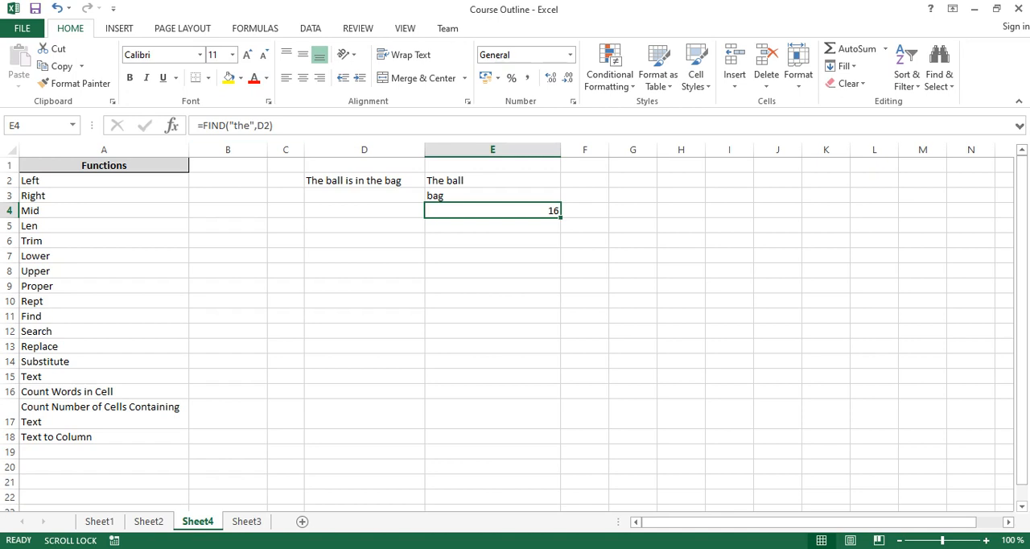
- Change the search text of the FIND formula in E4 to "THe"
{"action": "left_click", "coordinate": [493, 195]}
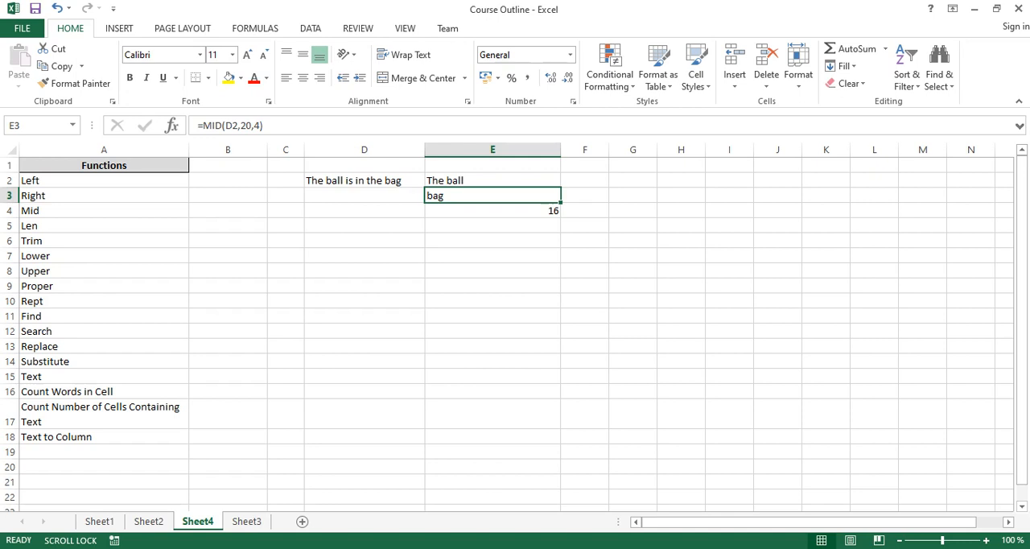
{"action": "left_click", "coordinate": [492, 210]}
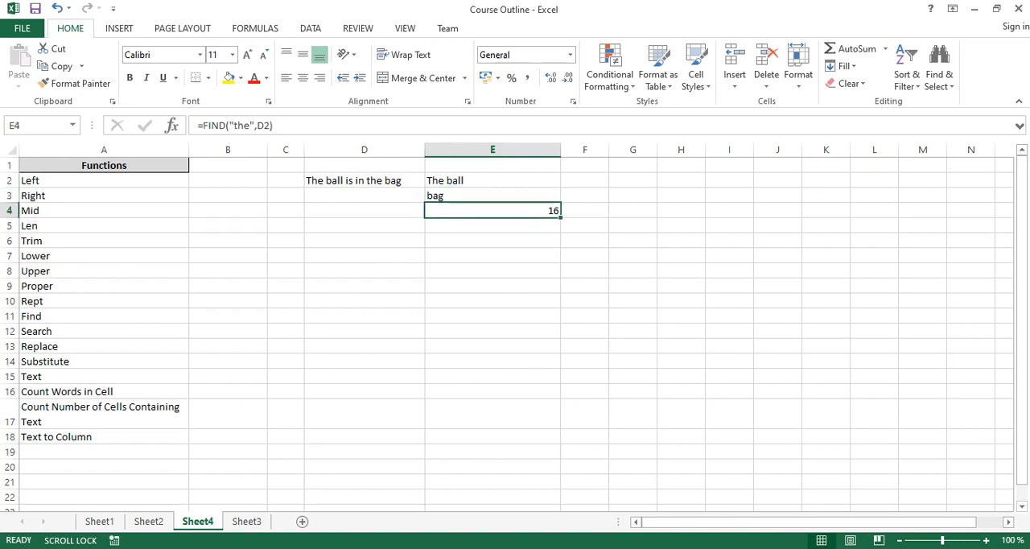
{"action": "left_click", "coordinate": [234, 125]}
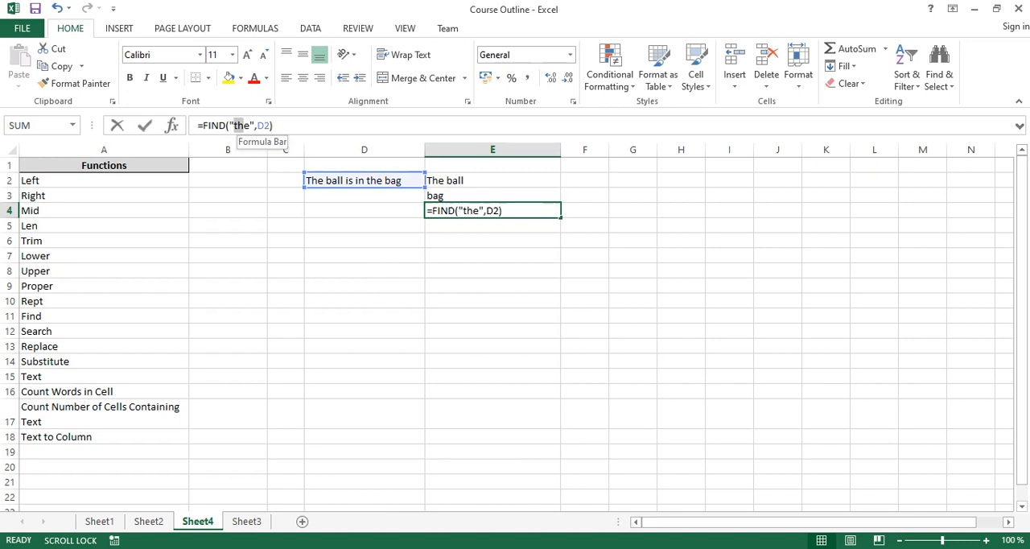
{"action": "left_click_drag", "start_coordinate": [234, 126], "coordinate": [245, 125]}
{"action": "type", "text": "TH"}
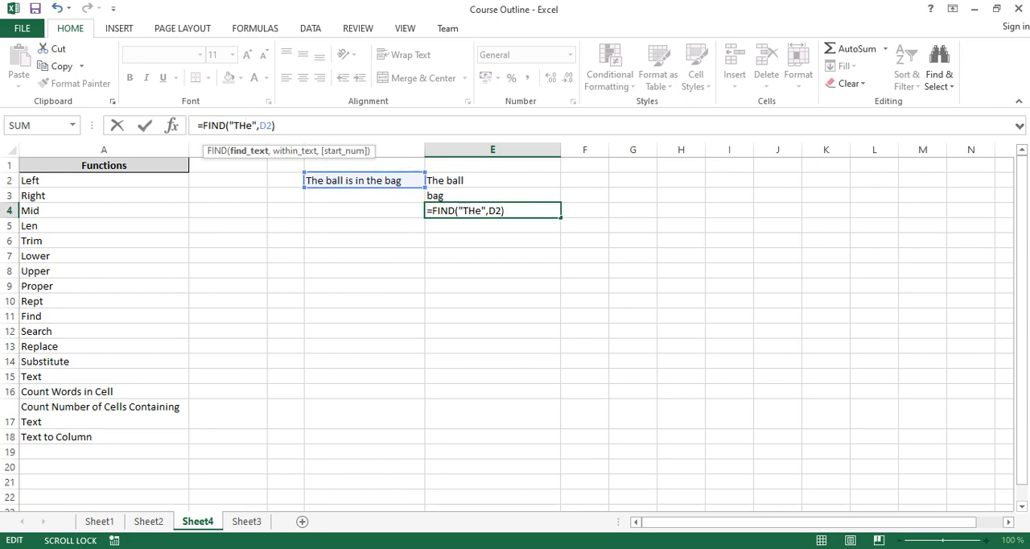
{"action": "key", "text": "Return"}
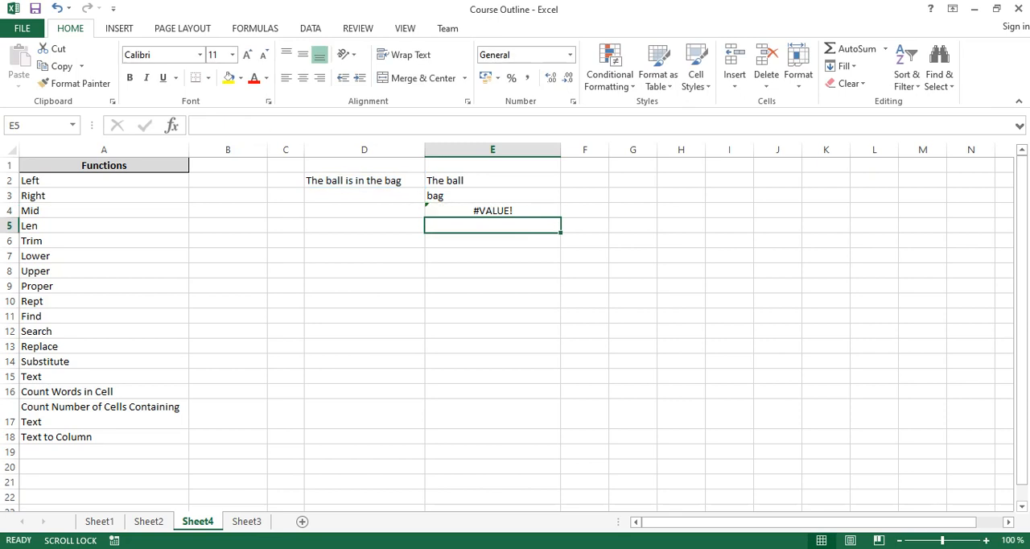
- Correct the search text of the FIND formula in E4 to "The"
{"action": "left_click", "coordinate": [492, 210]}
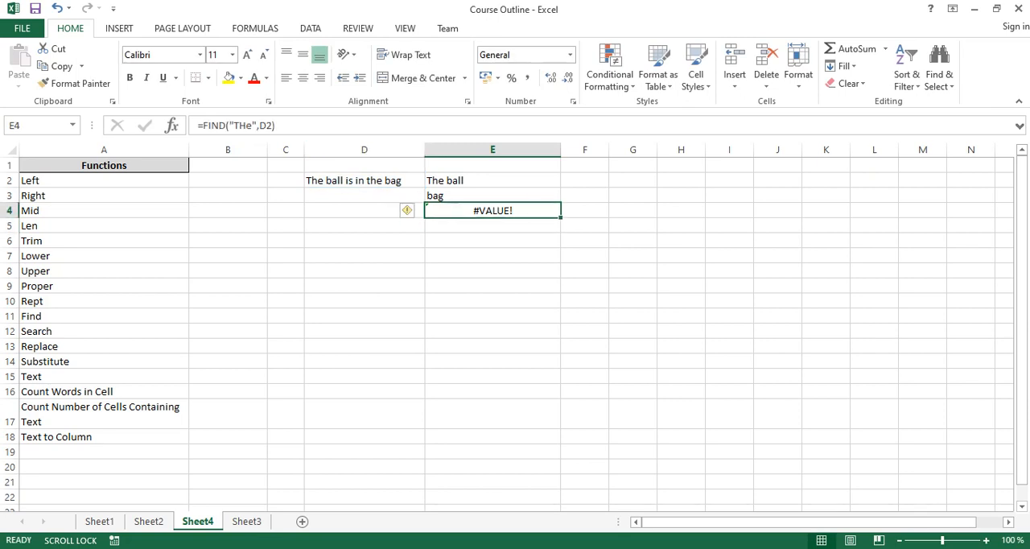
{"action": "double_click", "coordinate": [242, 125]}
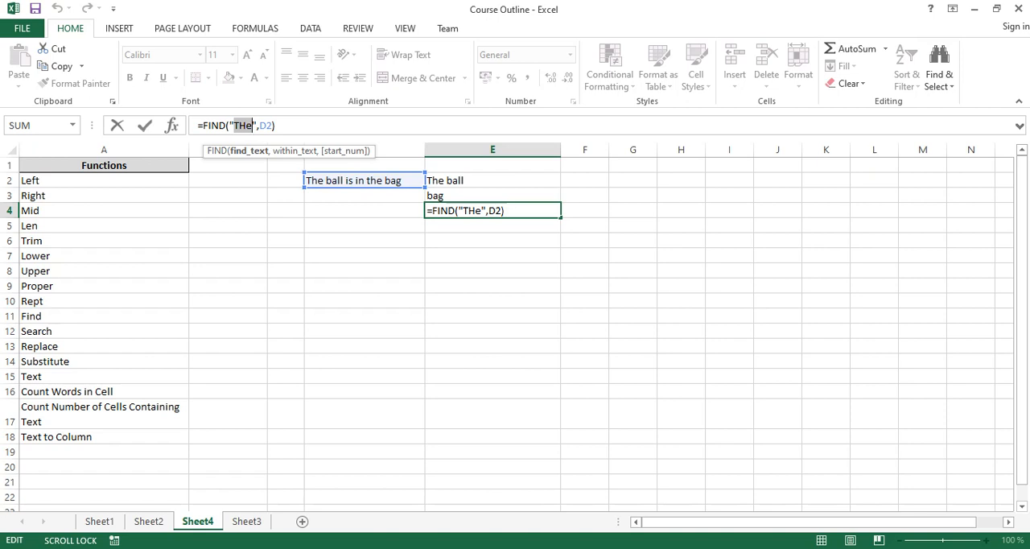
{"action": "left_click", "coordinate": [247, 125]}
{"action": "key", "text": "BackSpace"}
{"action": "type", "text": "h"}
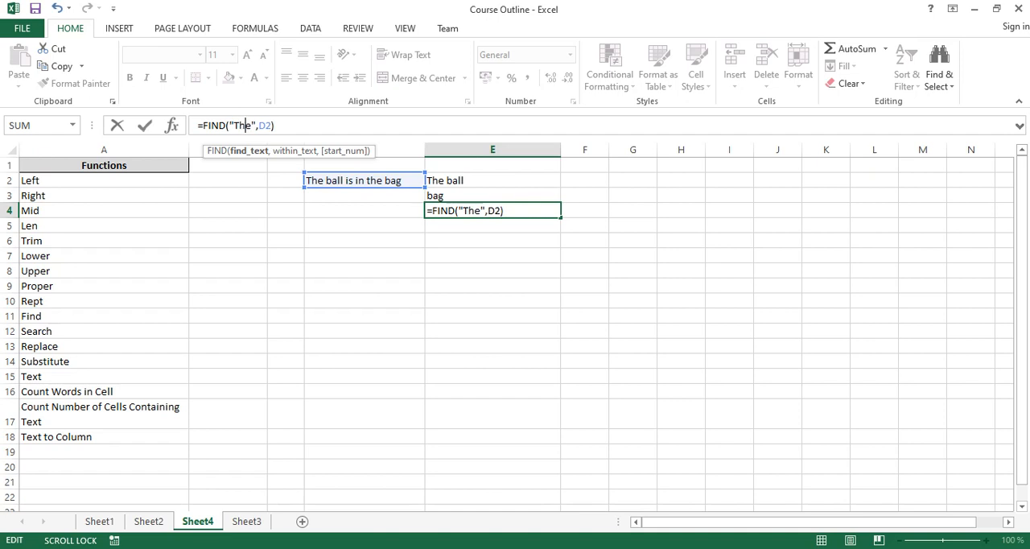
{"action": "key", "text": "Return"}
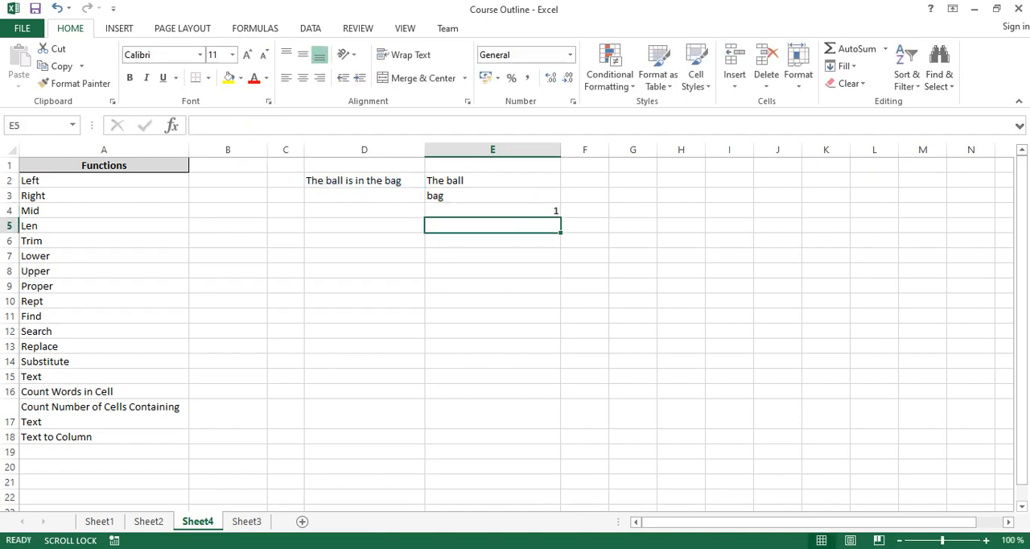
{"action": "left_click", "coordinate": [493, 211]}
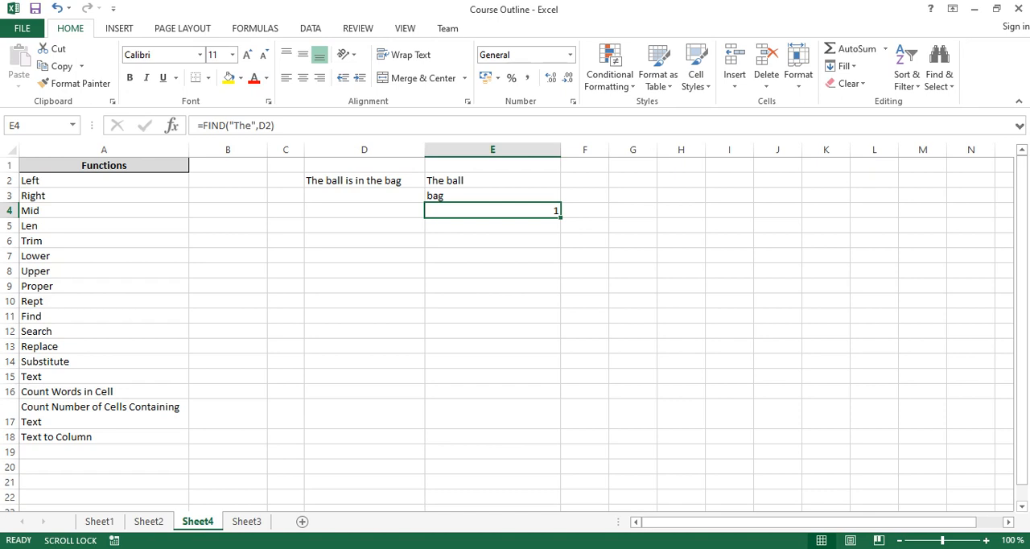
- Enter a SEARCH formula in E5 that looks for "THE" within D2, and compare it with the FIND formula in E4
{"action": "left_click", "coordinate": [493, 225]}
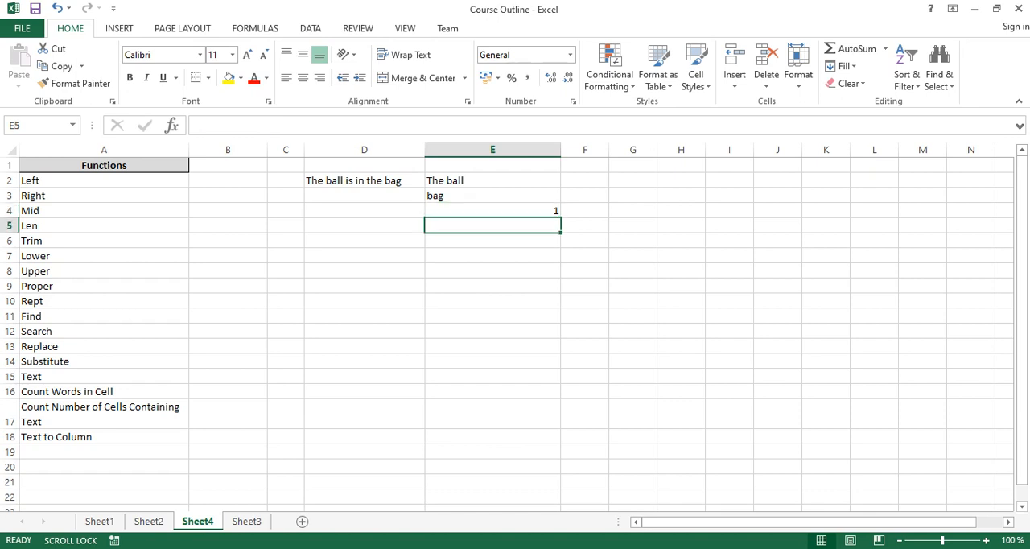
{"action": "left_click", "coordinate": [103, 330]}
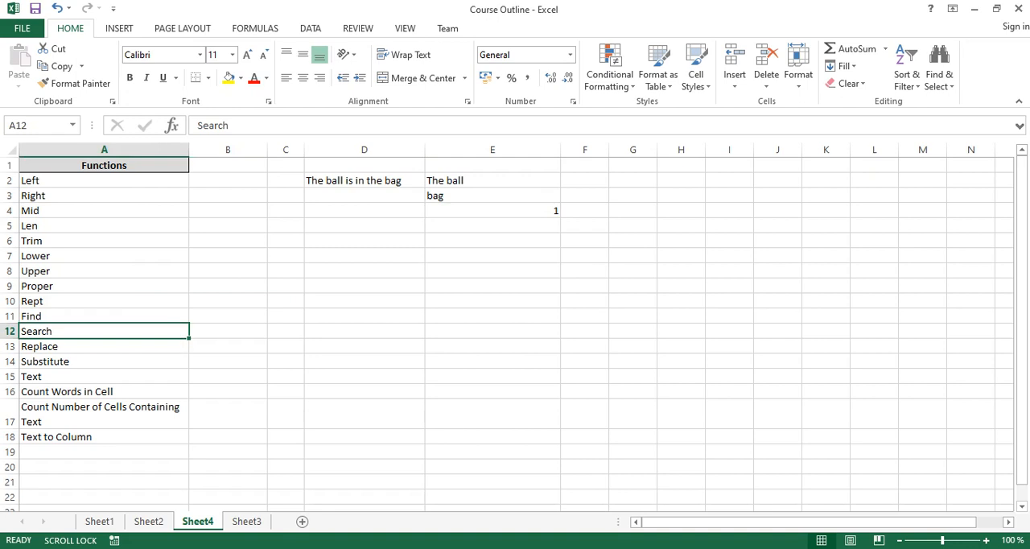
{"action": "left_click", "coordinate": [492, 225]}
{"action": "type", "text": "=se"}
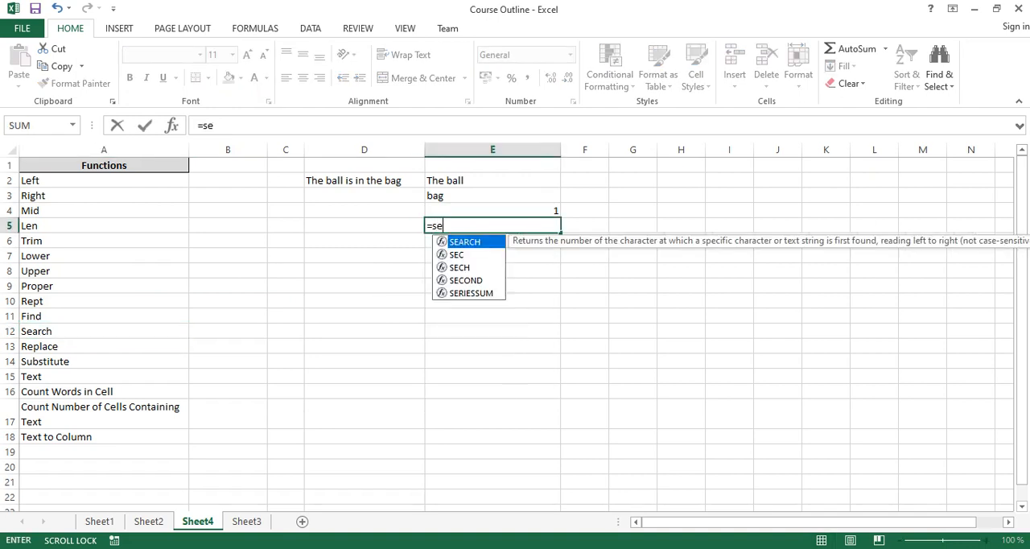
{"action": "type", "text": "arch"}
{"action": "key", "text": "Tab"}
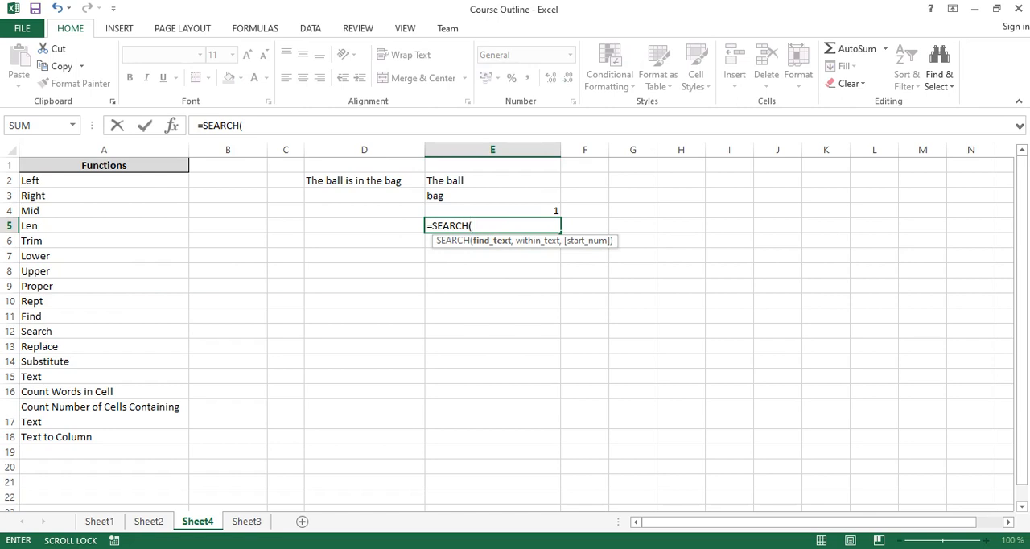
{"action": "type", "text": "\"THE\","}
{"action": "left_click", "coordinate": [364, 180]}
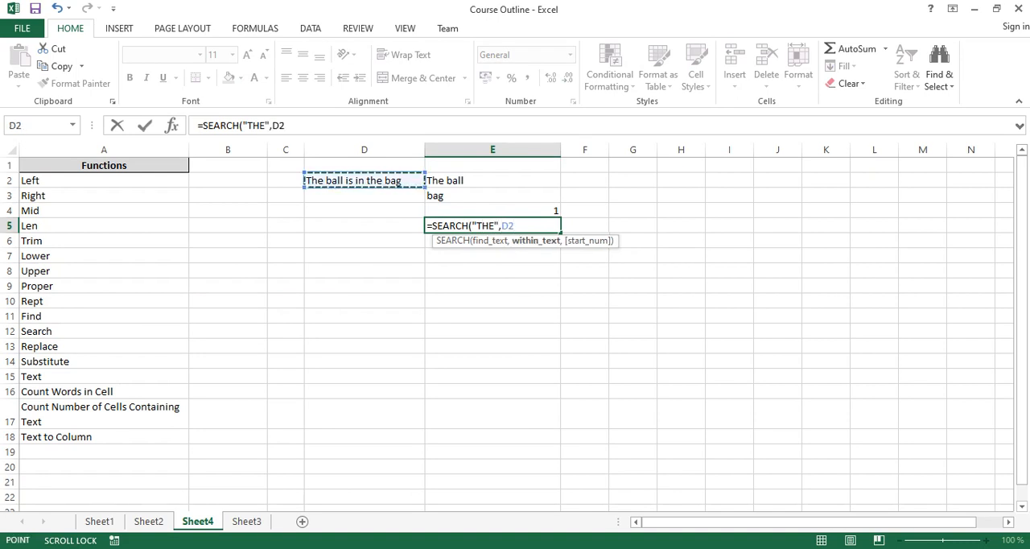
{"action": "key", "text": "Return"}
{"action": "left_click", "coordinate": [492, 226]}
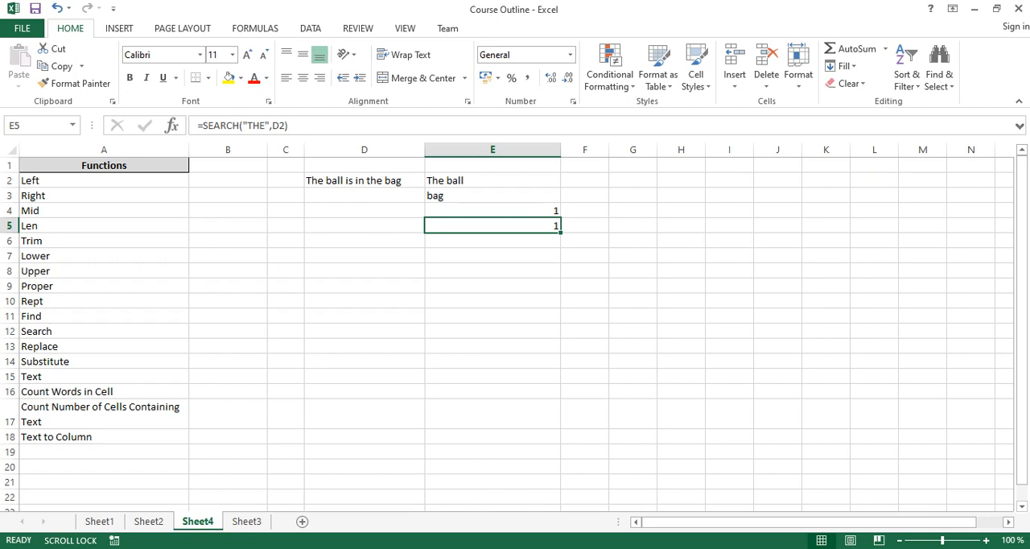
{"action": "key", "text": "Up"}
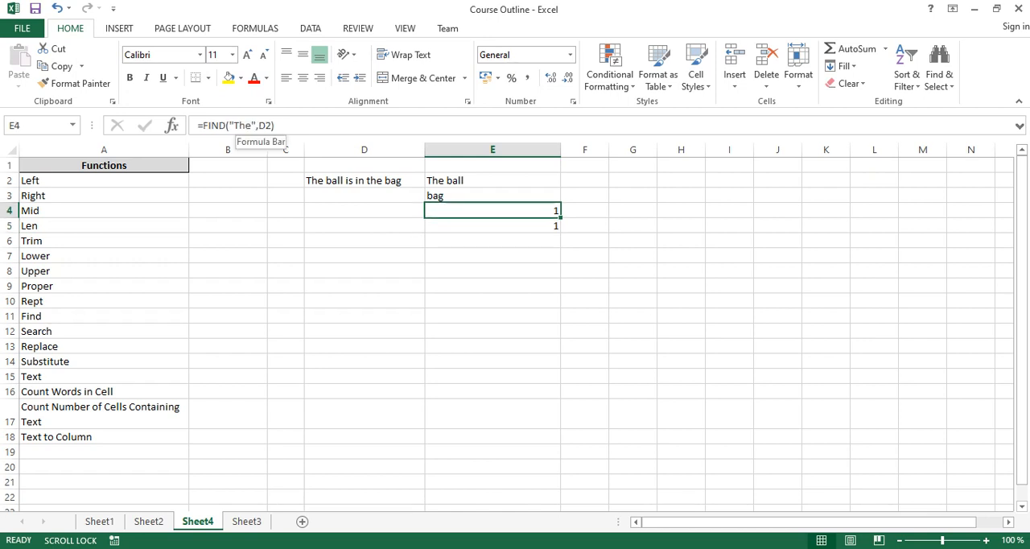
{"action": "key", "text": "Down"}
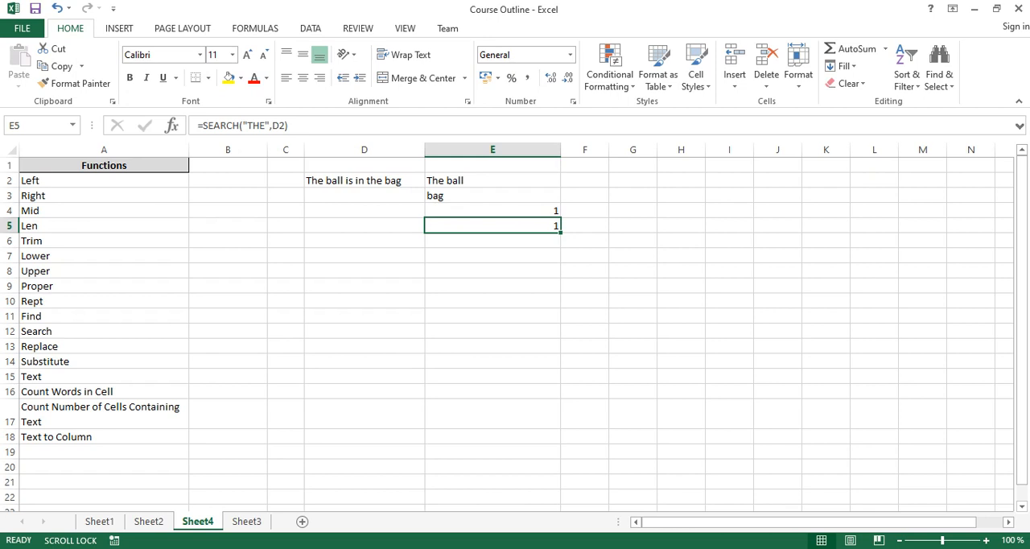
{"action": "key", "text": "Left"}
{"action": "key", "text": "Down"}
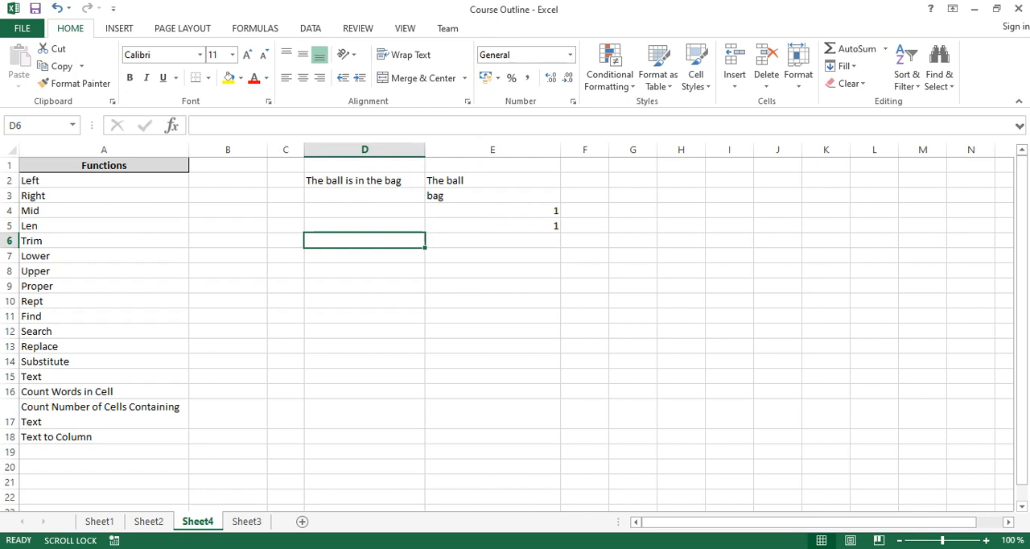
{"action": "type", "text": "2443565"}
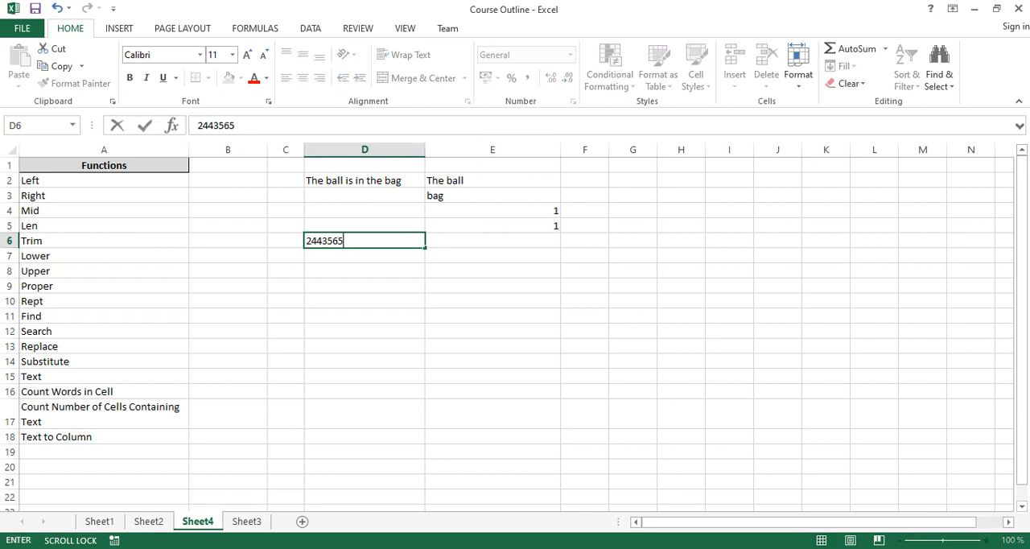
{"action": "type", "text": "6373348"}
{"action": "key", "text": "Right"}
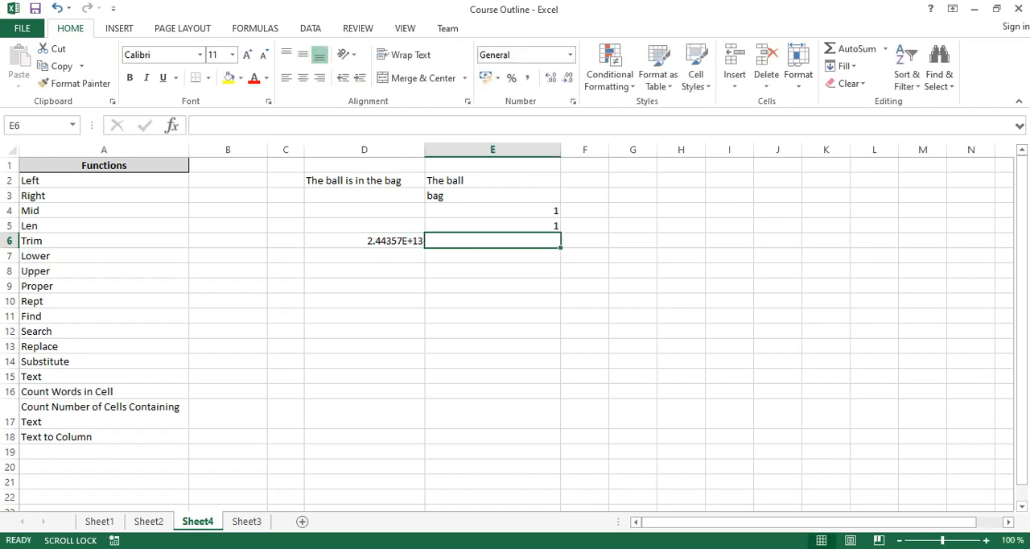
- Enter a FIND formula in E6 that looks for 7 within D6, and check the digit's position in the D6 number
{"action": "type", "text": "=fin"}
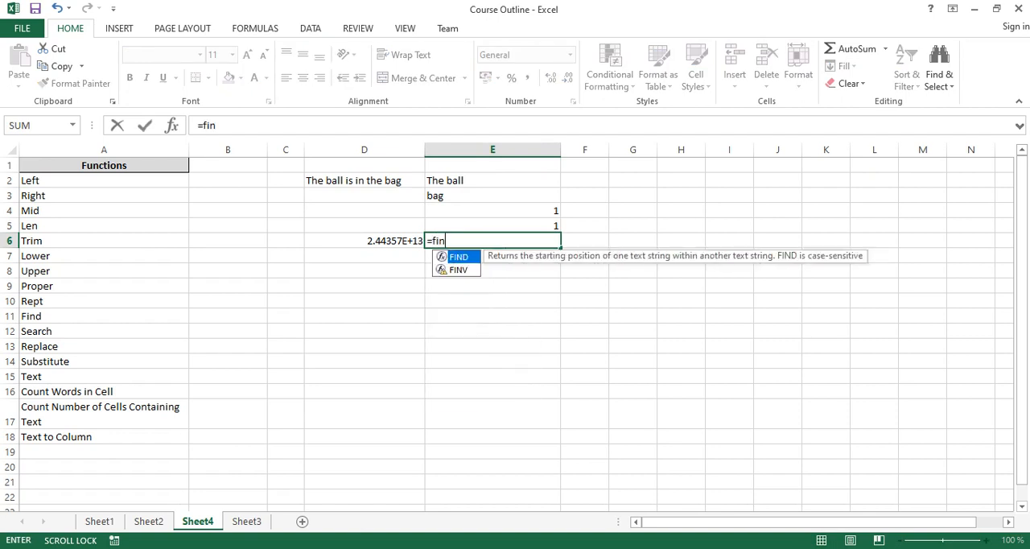
{"action": "key", "text": "Tab"}
{"action": "type", "text": "7"}
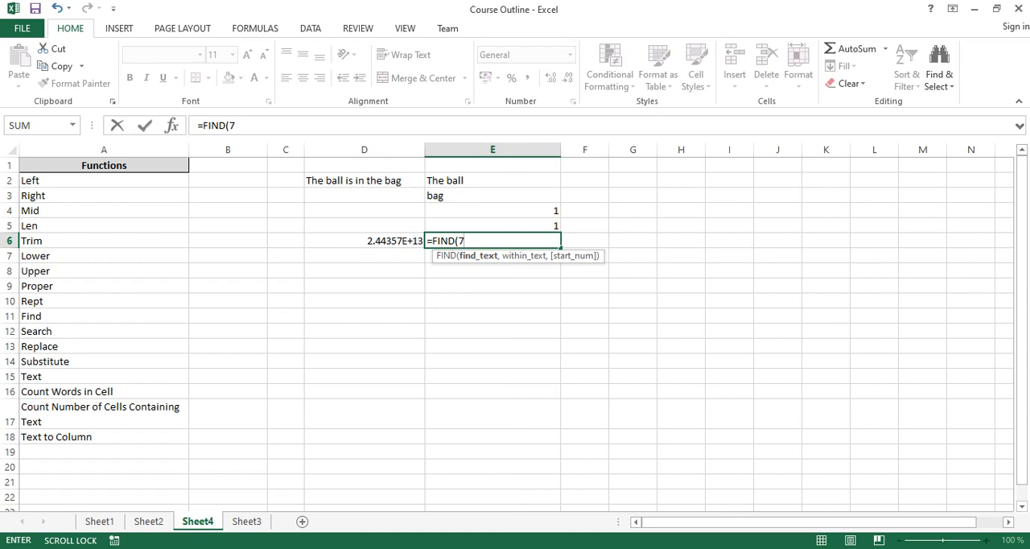
{"action": "type", "text": ","}
{"action": "key", "text": "Left"}
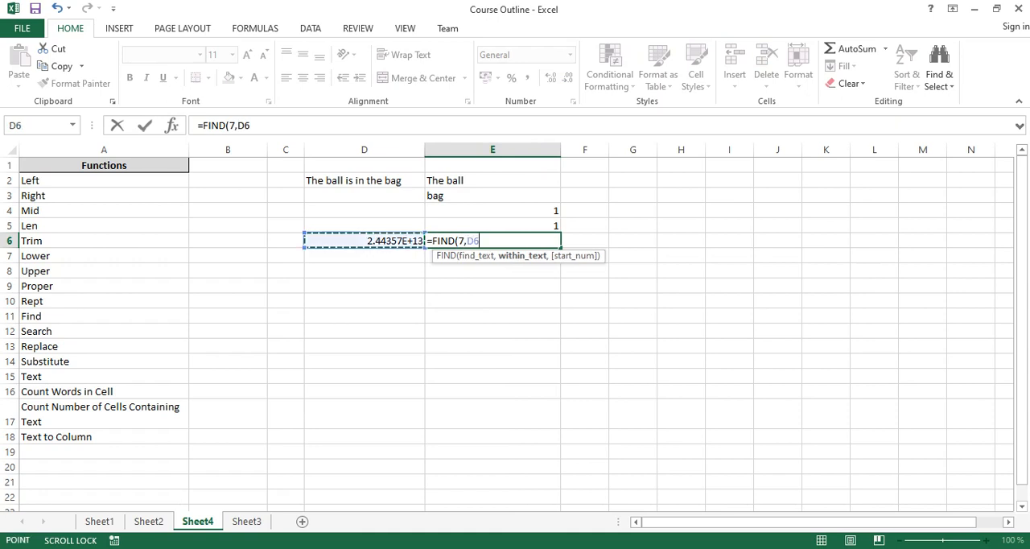
{"action": "key", "text": "Return"}
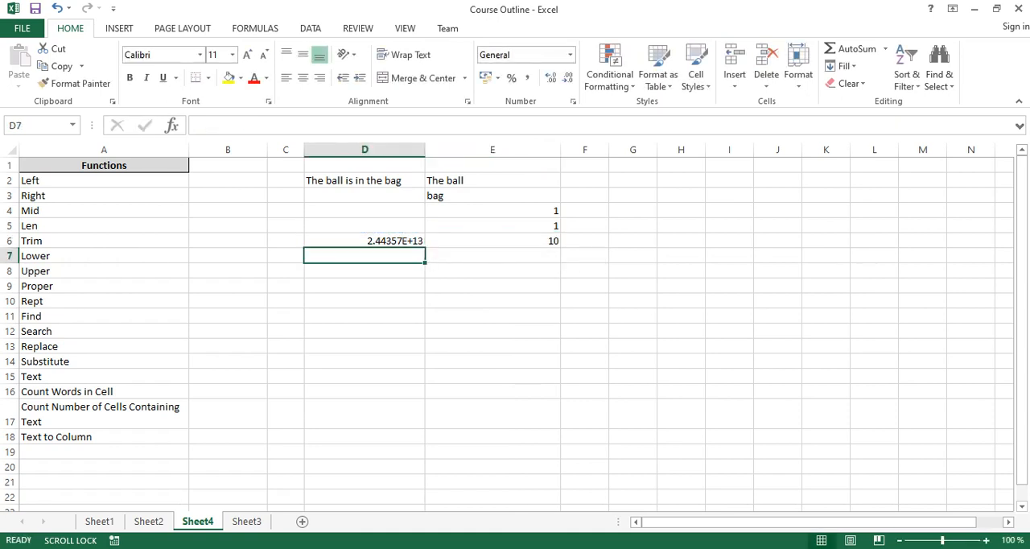
{"action": "left_click", "coordinate": [492, 240]}
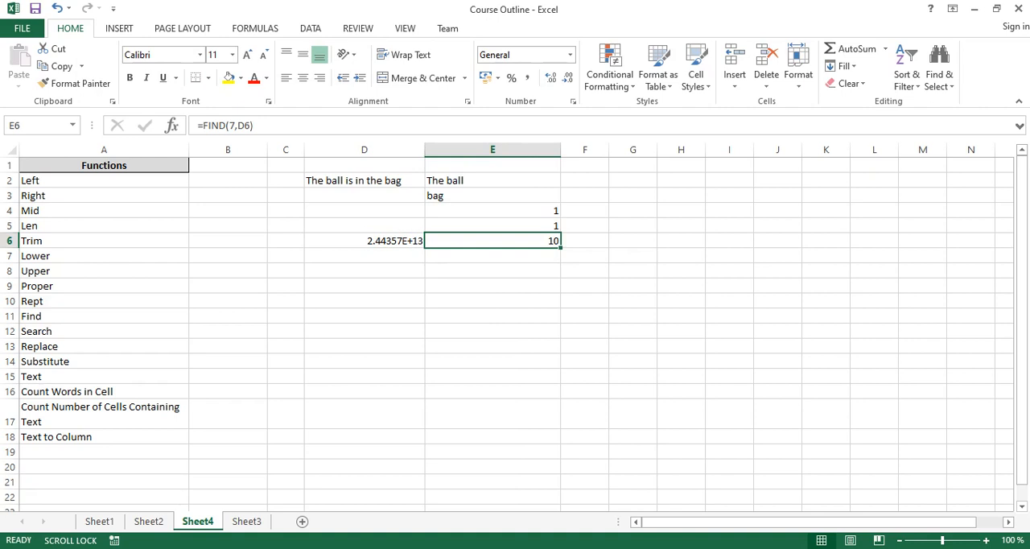
{"action": "left_click", "coordinate": [363, 241]}
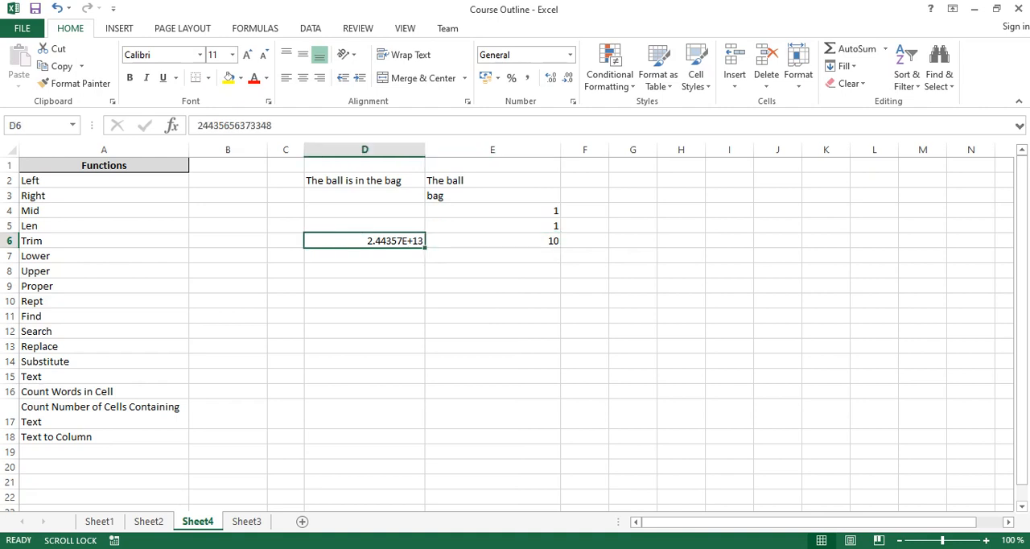
{"action": "left_click", "coordinate": [248, 125]}
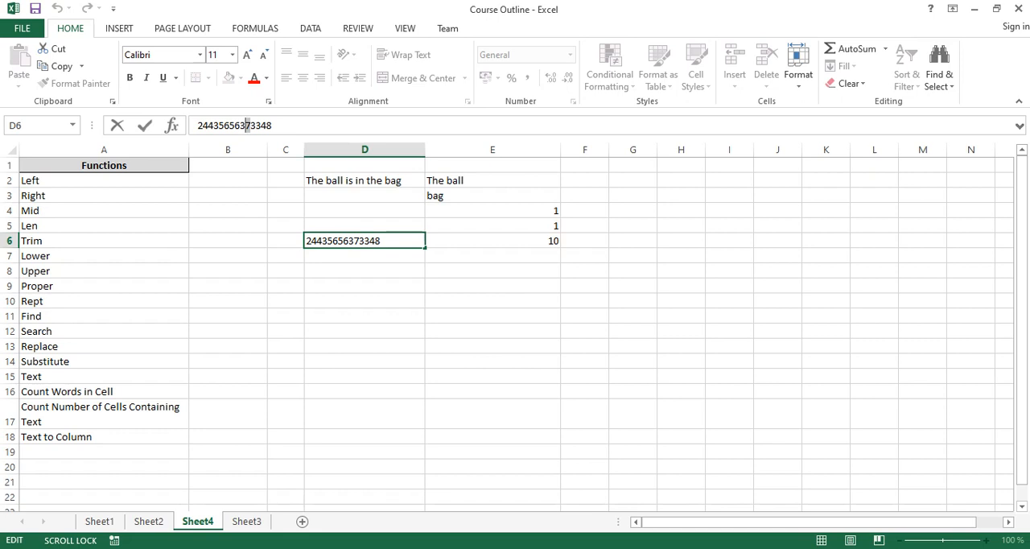
- Clear the contents of the range D1:G8
{"action": "left_click_drag", "start_coordinate": [364, 165], "coordinate": [632, 270]}
{"action": "key", "text": "Delete"}
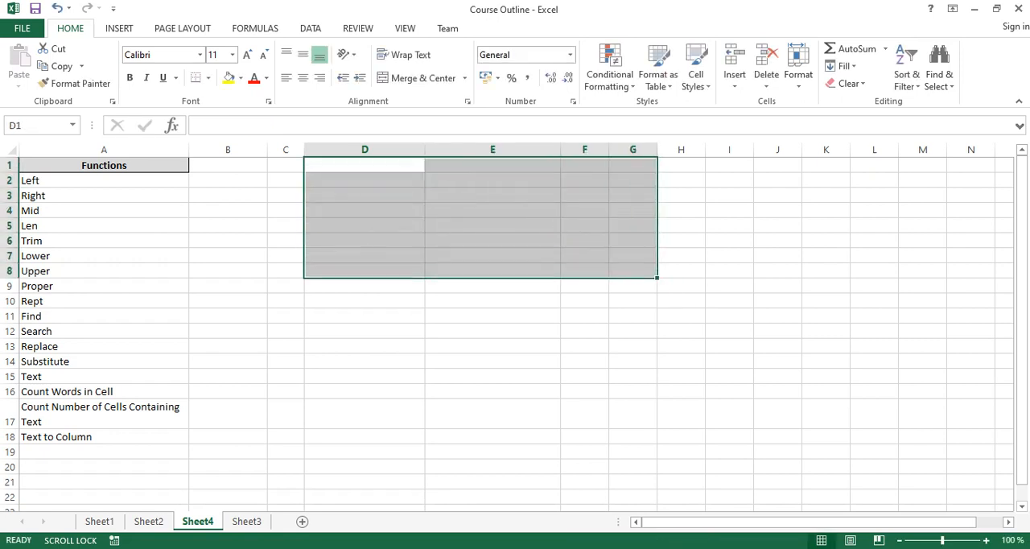
{"action": "left_click", "coordinate": [554, 196]}
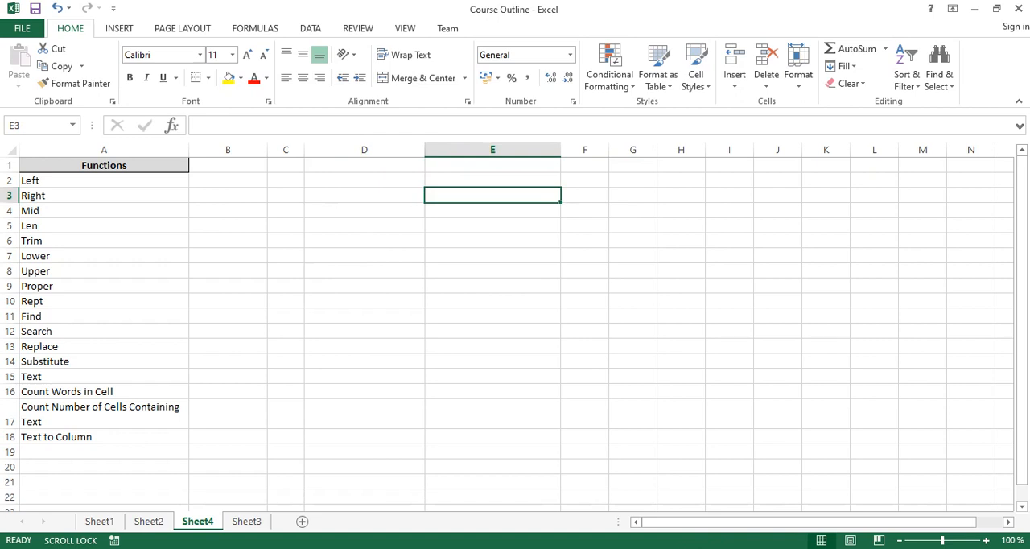
- Widen column D to make room for the Replace function example
{"action": "left_click", "coordinate": [104, 316]}
{"action": "left_click", "coordinate": [104, 332]}
{"action": "left_click", "coordinate": [104, 346]}
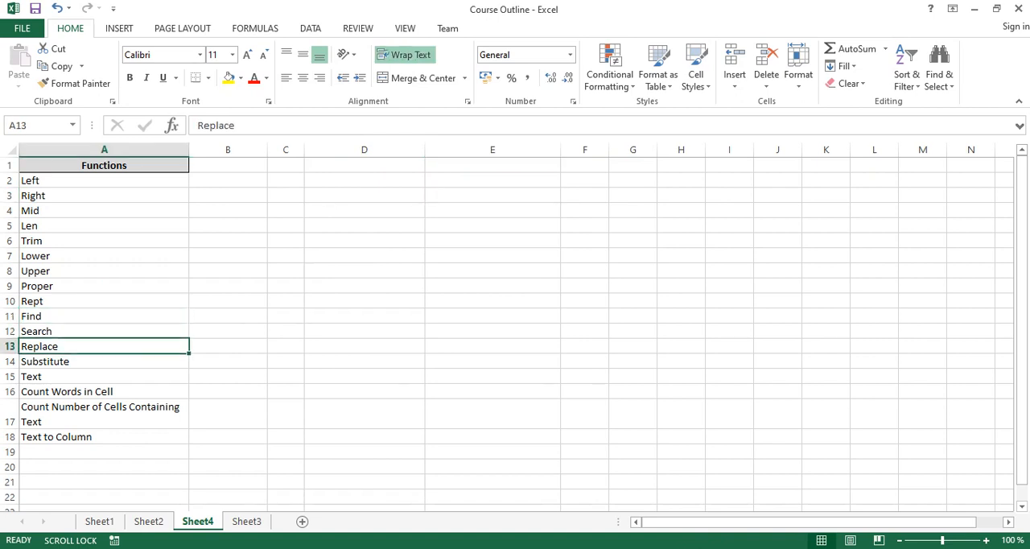
{"action": "left_click_drag", "start_coordinate": [425, 149], "coordinate": [479, 150]}
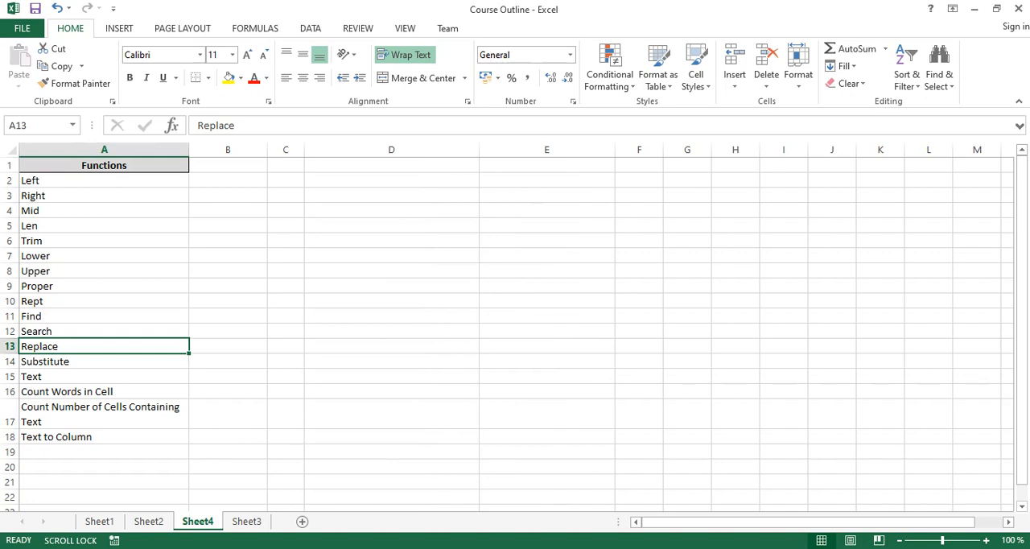
- Enter the sample sentence "The ball is in the bag" in D2
{"action": "left_click", "coordinate": [391, 180]}
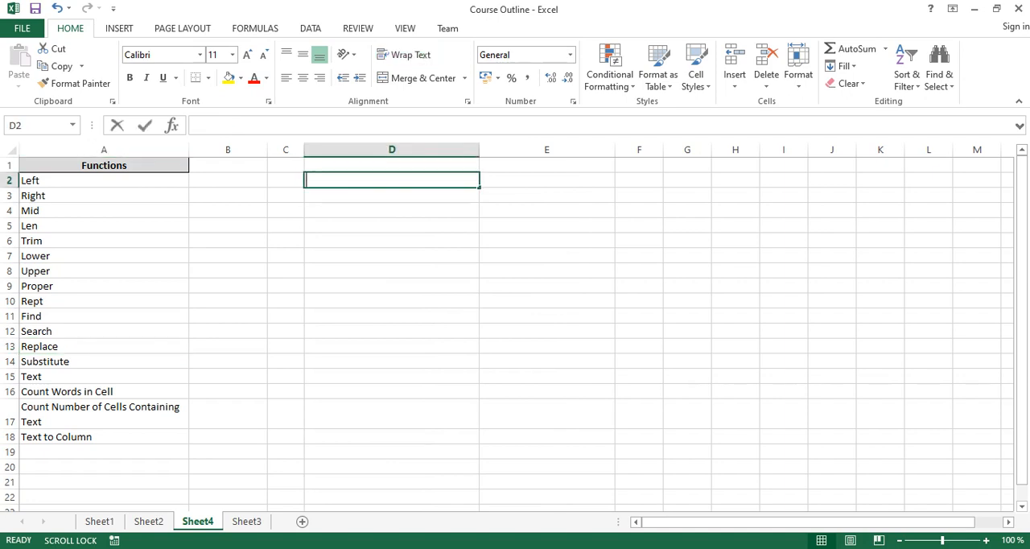
{"action": "type", "text": "The ball is in the bag"}
{"action": "key", "text": "ctrl+Return"}
{"action": "key", "text": "Tab"}
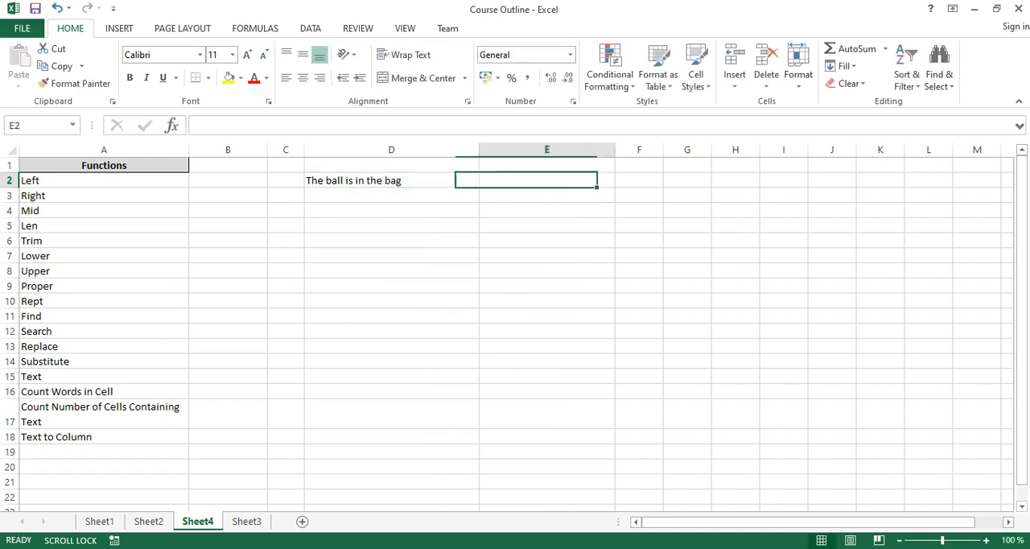
- Enter a REPLACE formula in E2 that swaps 4 characters of D2, starting at character 5, for "book", and compare both cells
{"action": "type", "text": "=repl"}
{"action": "key", "text": "Tab"}
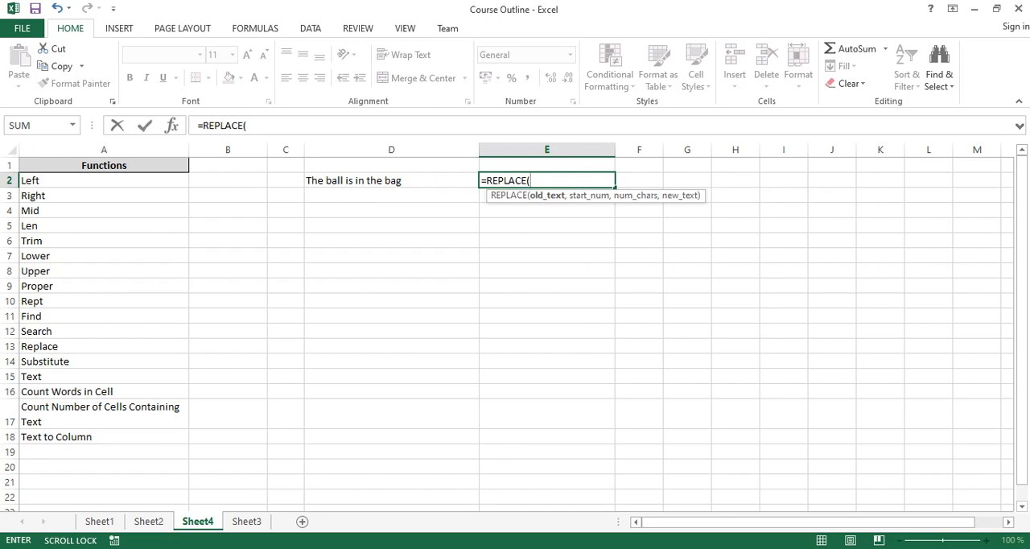
{"action": "key", "text": "Left"}
{"action": "type", "text": ","}
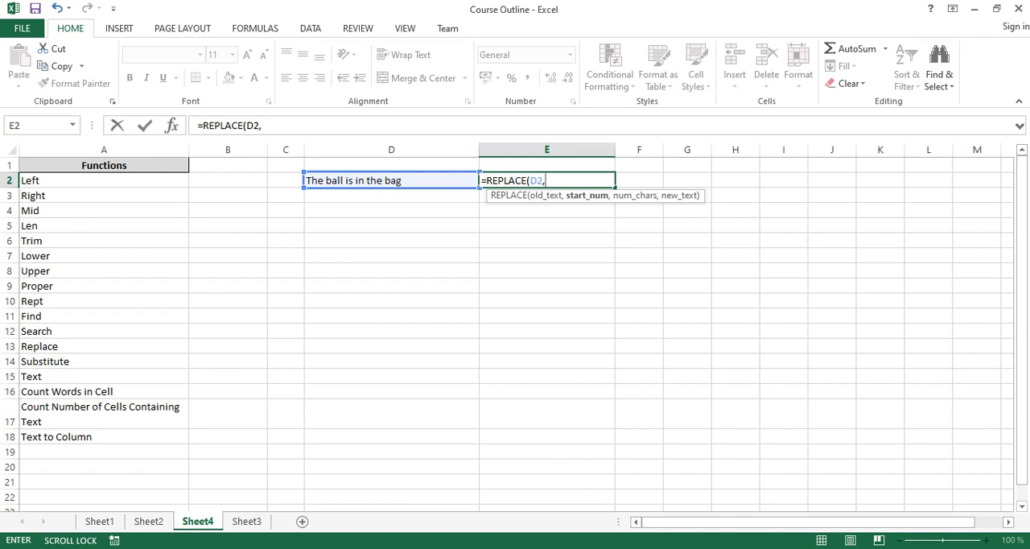
{"action": "type", "text": "5"}
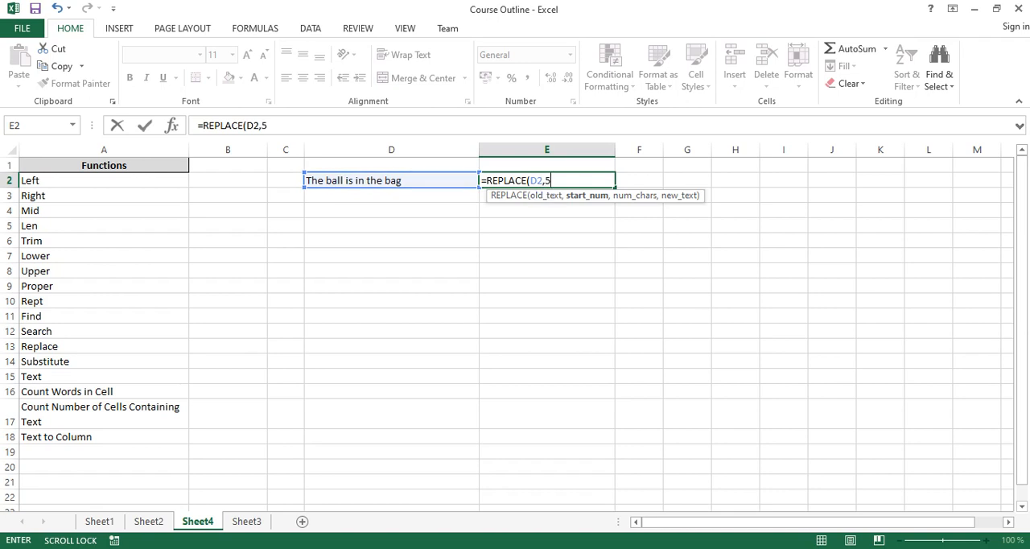
{"action": "type", "text": ","}
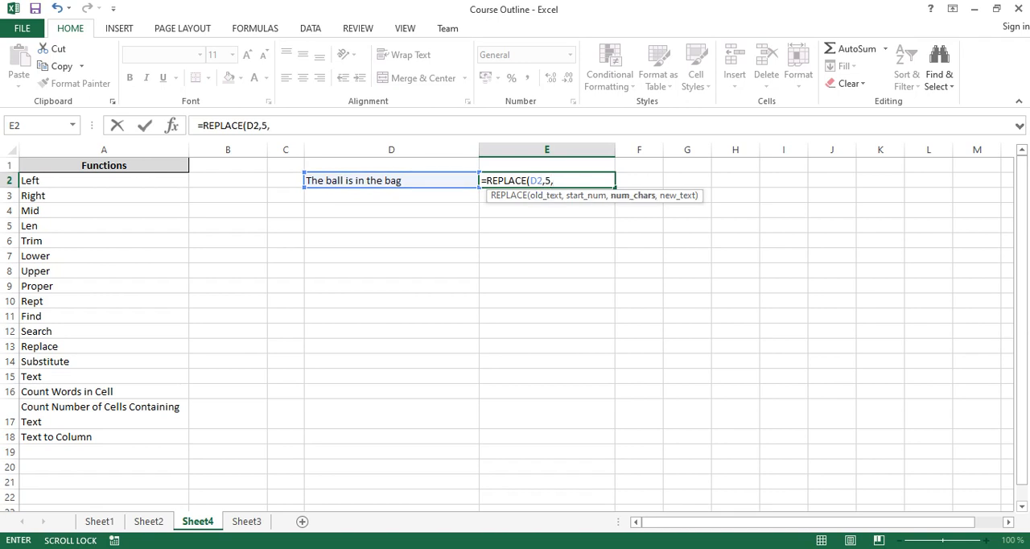
{"action": "type", "text": "4,"}
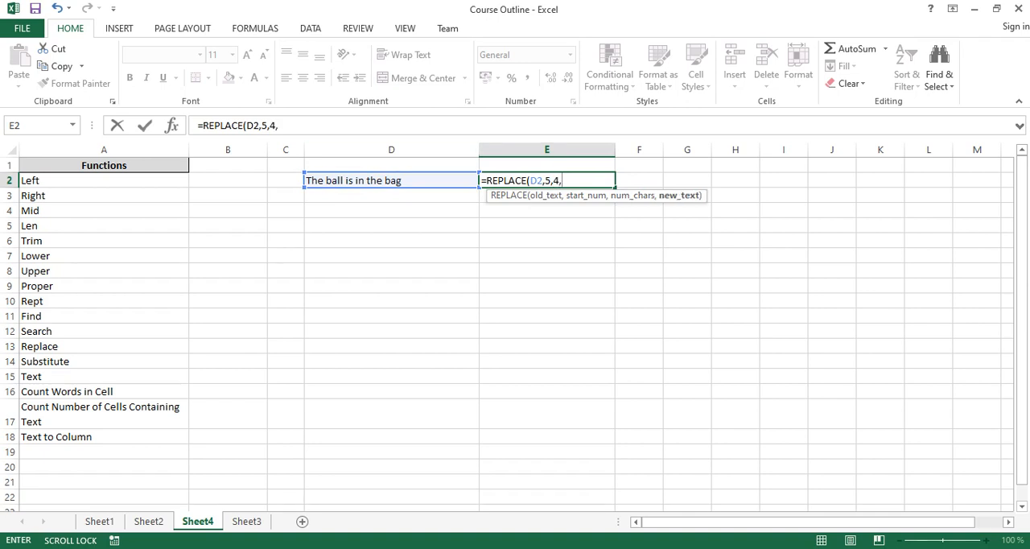
{"action": "type", "text": "\"\""}
{"action": "left_click", "coordinate": [567, 180]}
{"action": "type", "text": "book"}
{"action": "key", "text": "Return"}
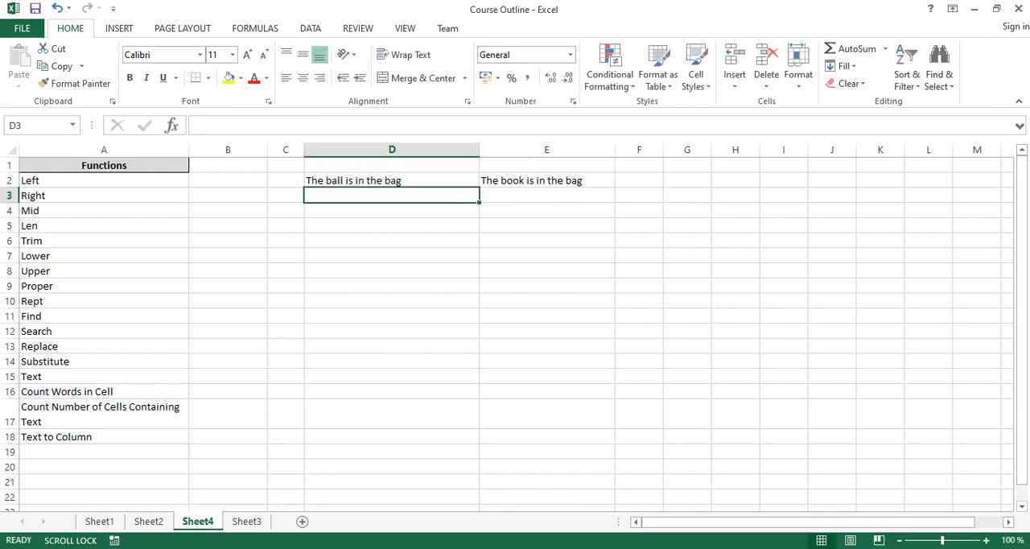
{"action": "left_click", "coordinate": [547, 180]}
{"action": "left_click", "coordinate": [392, 180]}
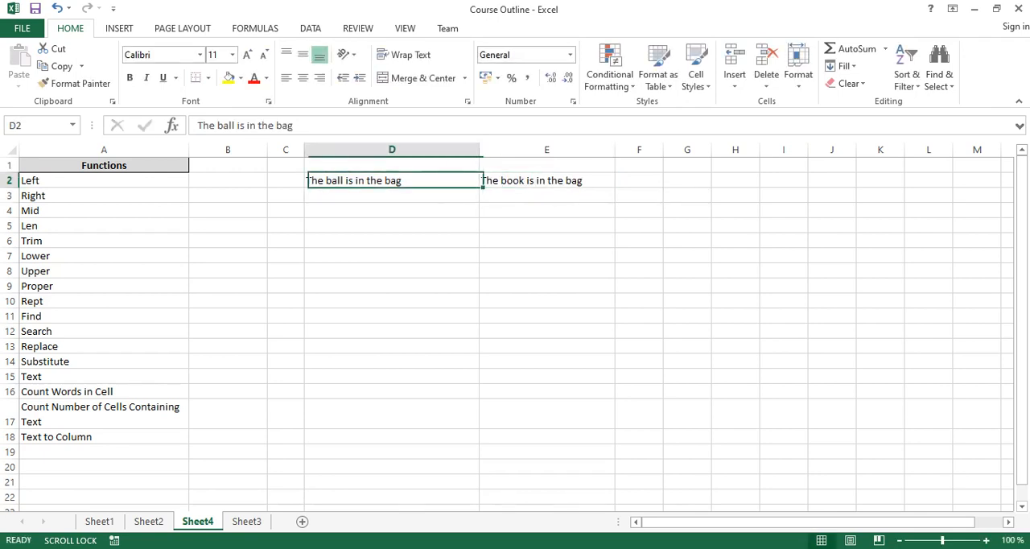
{"action": "left_click", "coordinate": [548, 180]}
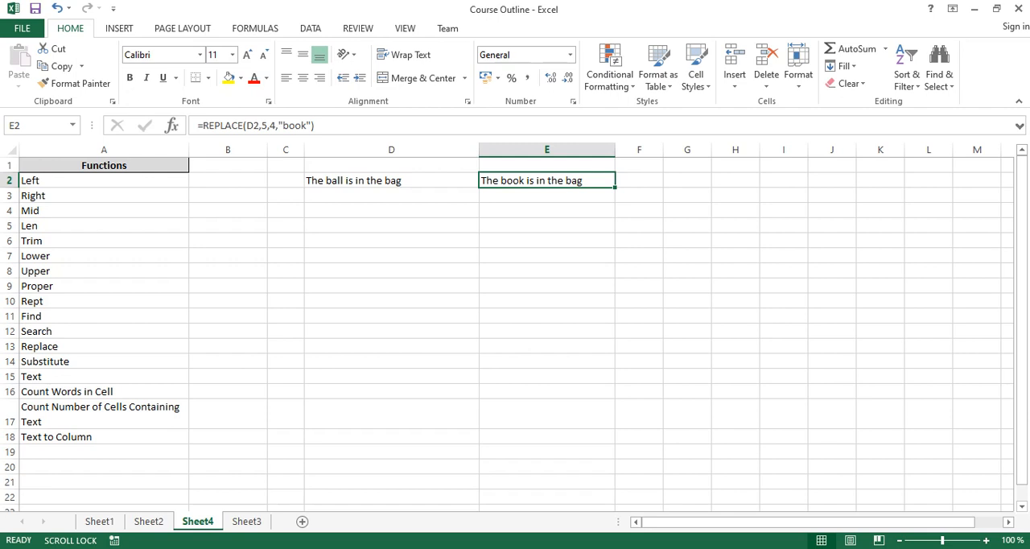
- Enter a FIND formula in F2 that locates "bag" within E2, and check the formula
{"action": "left_click", "coordinate": [639, 180]}
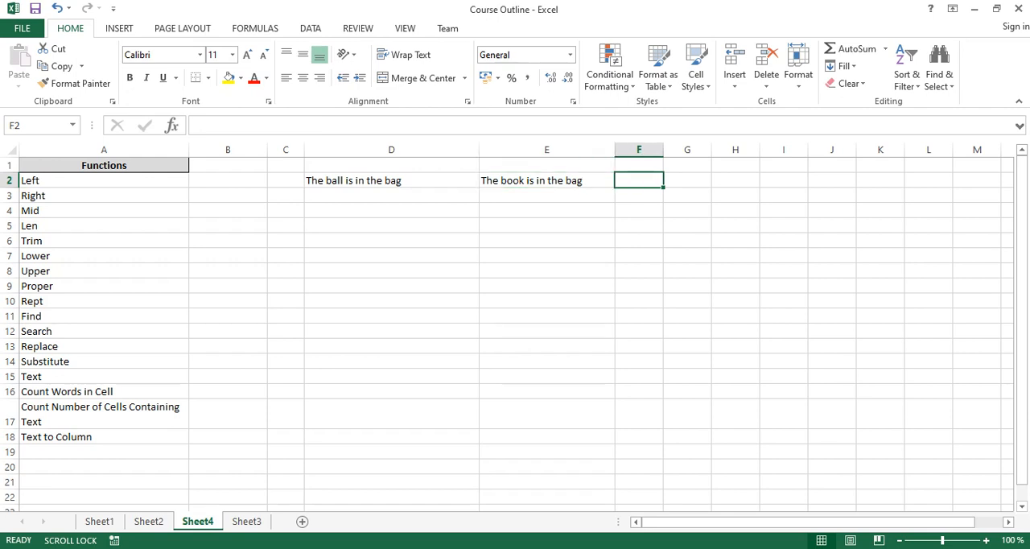
{"action": "type", "text": "=fin"}
{"action": "key", "text": "Tab"}
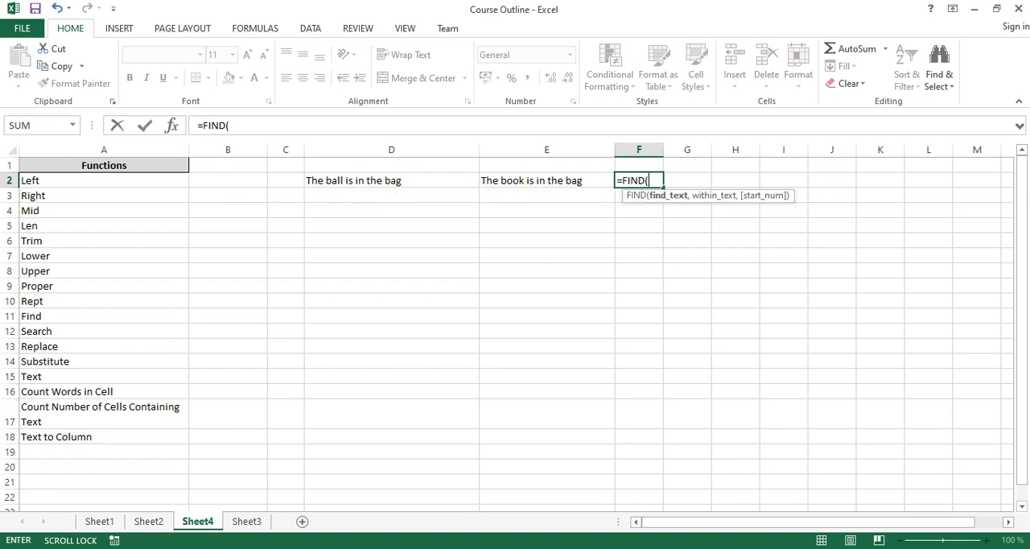
{"action": "type", "text": "\"bag\","}
{"action": "key", "text": "Left"}
{"action": "key", "text": "Return"}
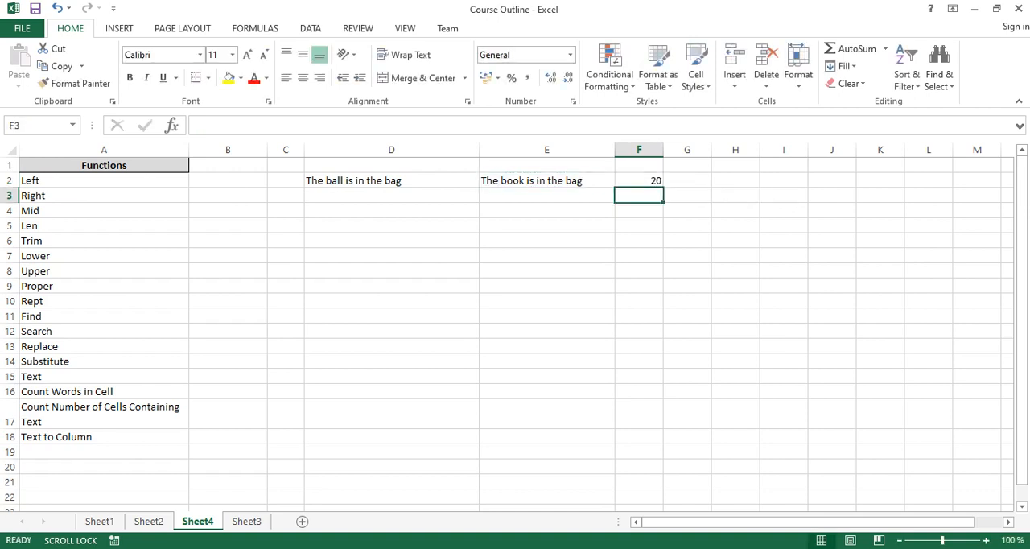
{"action": "left_click", "coordinate": [639, 180]}
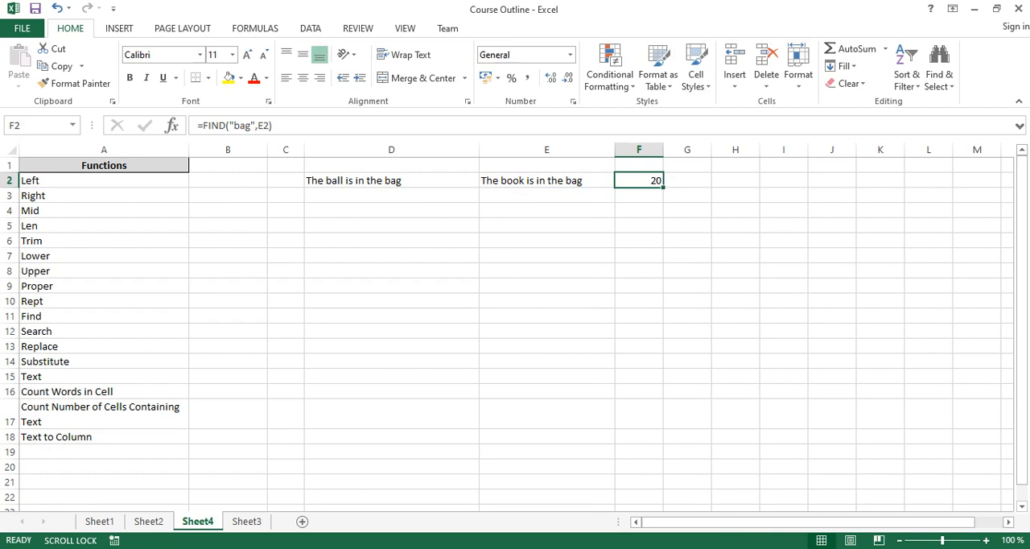
- Enter a REPLACE formula in E3 that swaps 3 characters of E2, starting at character 20, for the quoted text "drawer"
{"action": "left_click", "coordinate": [546, 195]}
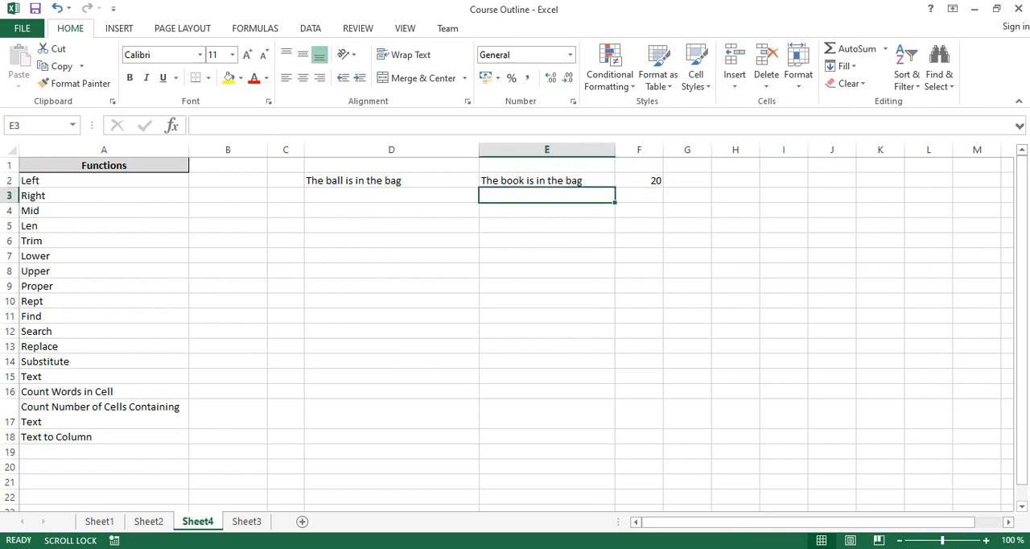
{"action": "type", "text": "=rep"}
{"action": "key", "text": "Tab"}
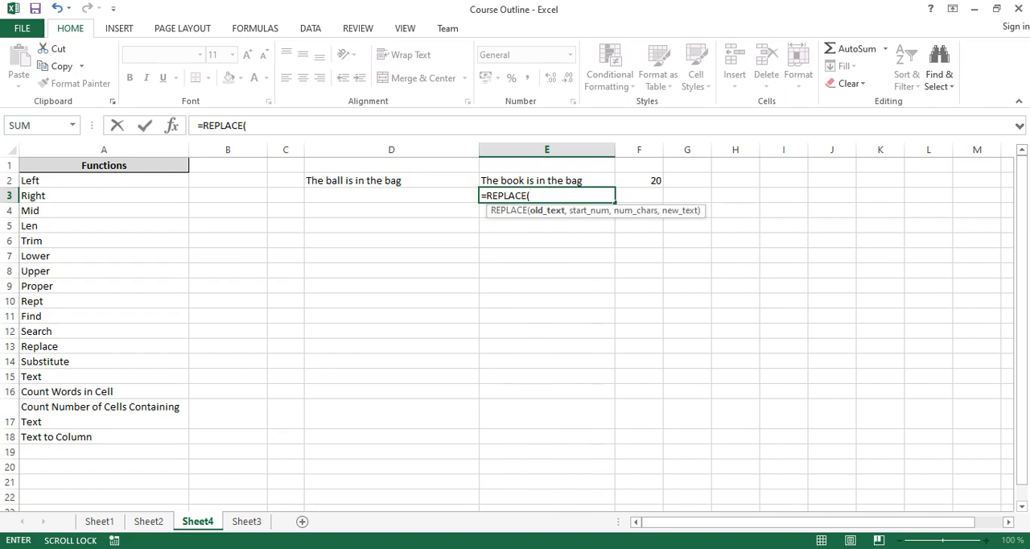
{"action": "left_click", "coordinate": [547, 181]}
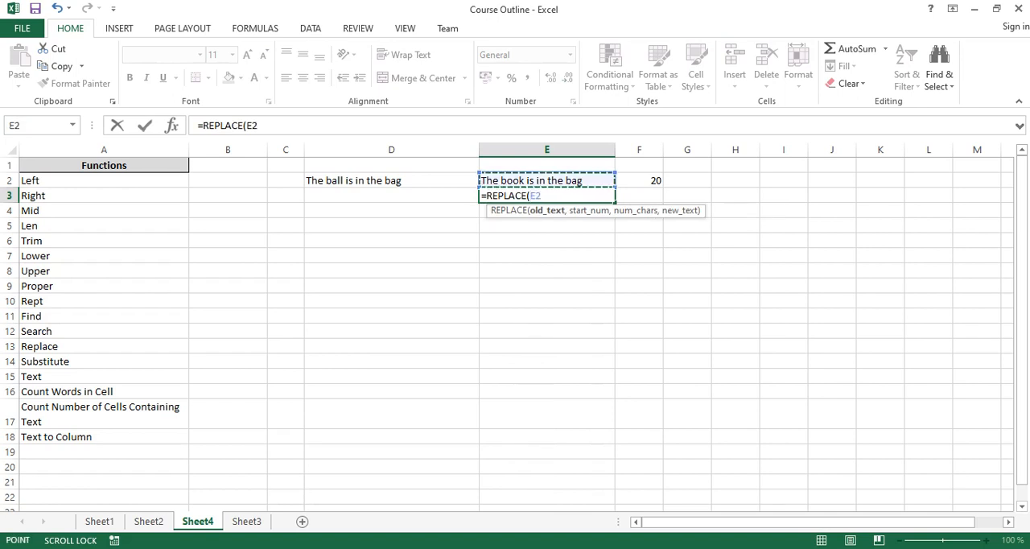
{"action": "type", "text": ","}
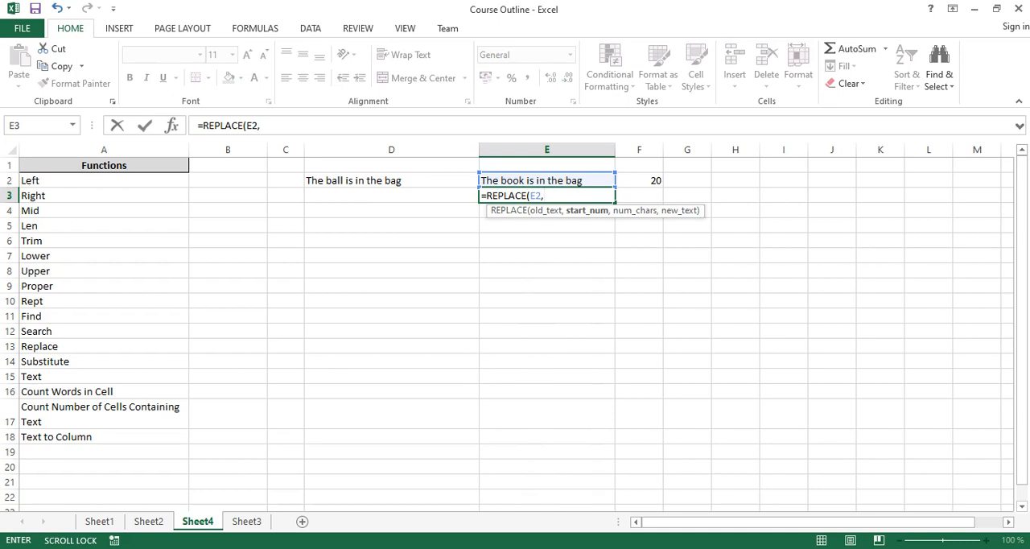
{"action": "type", "text": "20,3"}
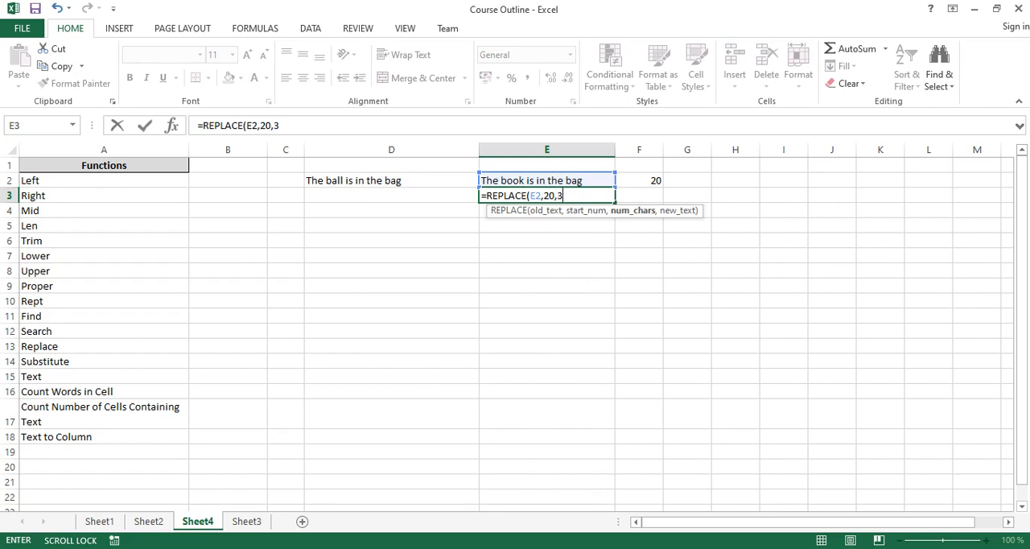
{"action": "type", "text": ",drawer"}
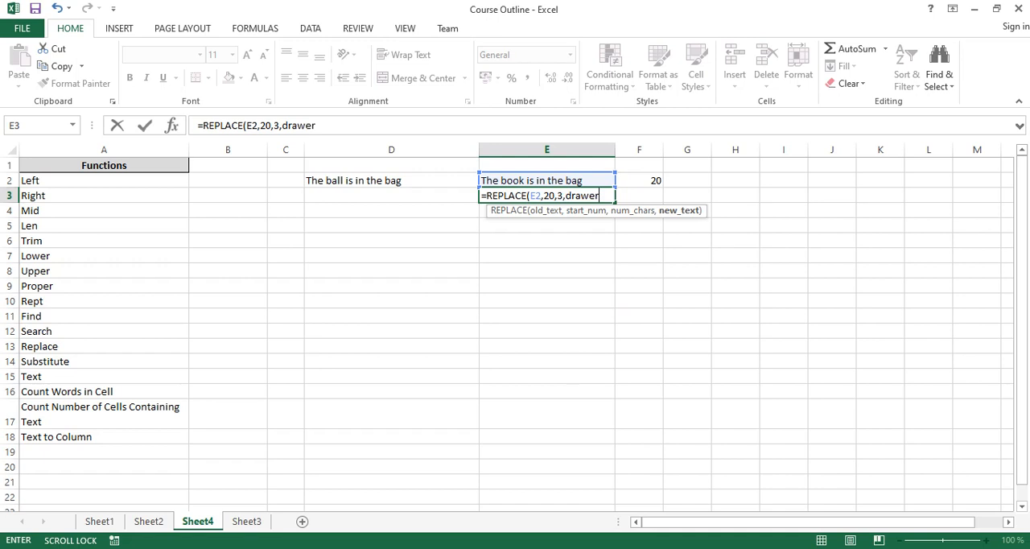
{"action": "key", "text": "BackSpace"}
{"action": "key", "text": "BackSpace"}
{"action": "key", "text": "BackSpace"}
{"action": "key", "text": "BackSpace"}
{"action": "key", "text": "BackSpace"}
{"action": "key", "text": "BackSpace"}
{"action": "type", "text": "\"\""}
{"action": "left_click", "coordinate": [566, 196]}
{"action": "key", "text": "Right"}
{"action": "type", "text": "drawer"}
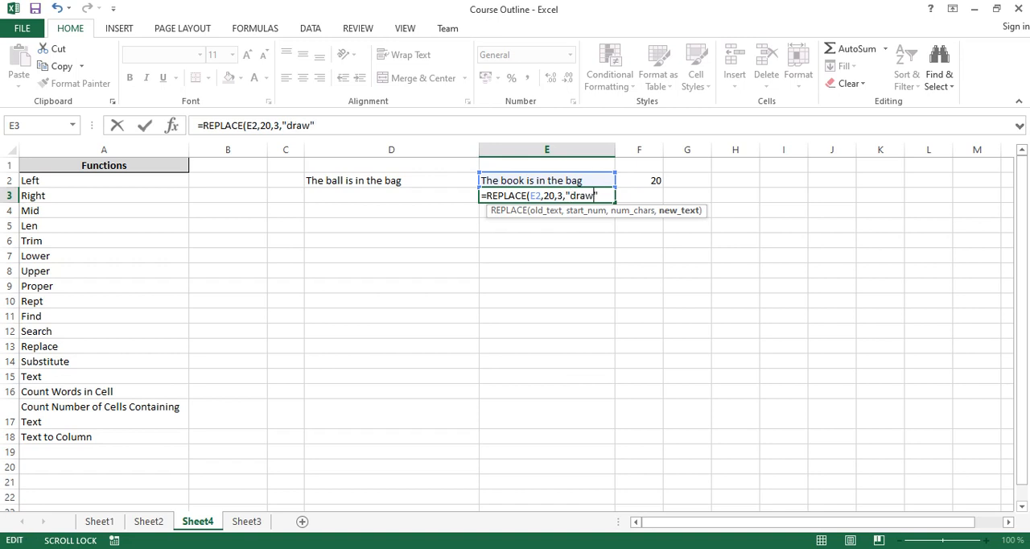
{"action": "key", "text": "Return"}
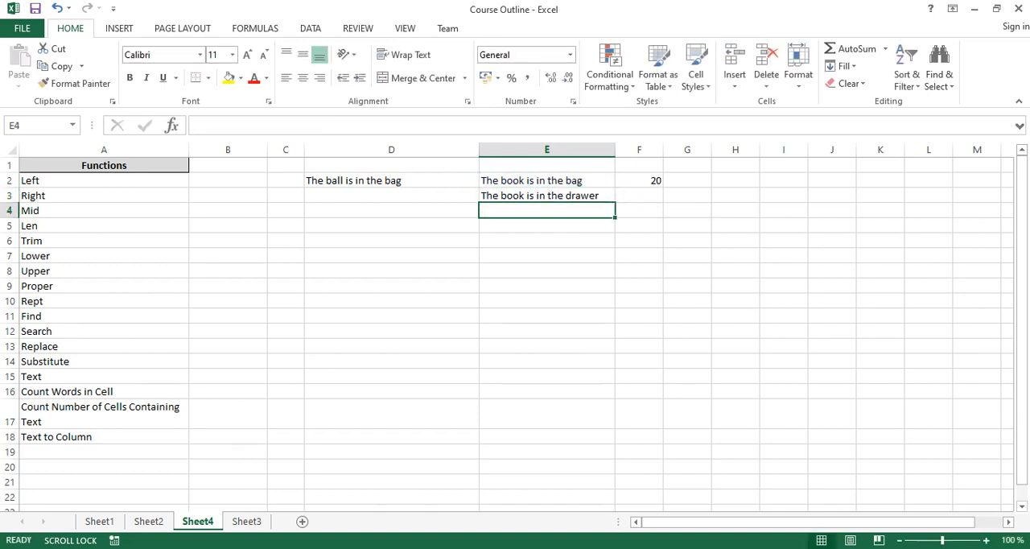
- Compare the sentence in E2 with the REPLACE formula and its output in E3
{"action": "left_click", "coordinate": [547, 180]}
{"action": "left_click", "coordinate": [547, 196]}
{"action": "left_click", "coordinate": [547, 181]}
{"action": "left_click", "coordinate": [548, 210]}
{"action": "left_click", "coordinate": [547, 180]}
{"action": "left_click", "coordinate": [548, 196]}
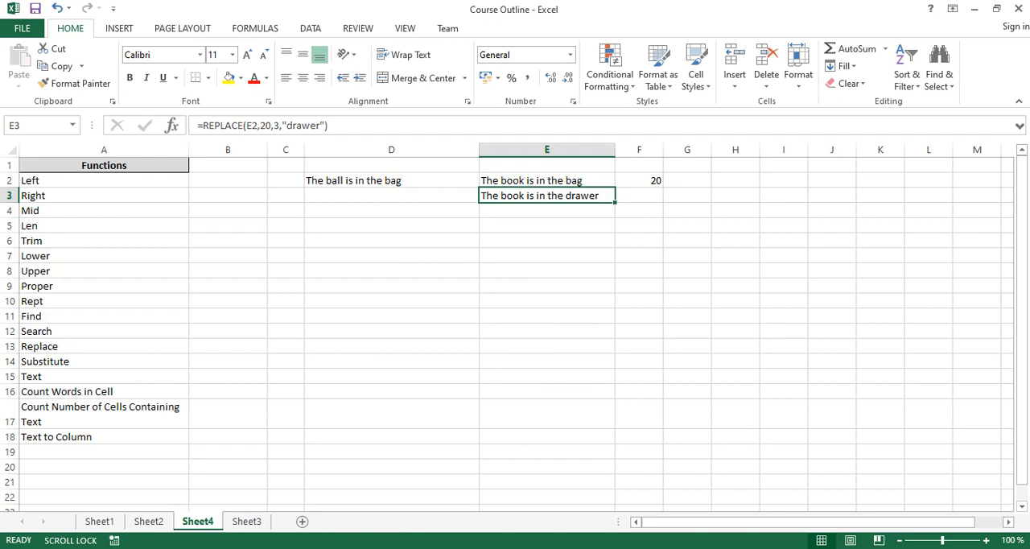
{"action": "left_click_drag", "start_coordinate": [392, 180], "coordinate": [687, 210]}
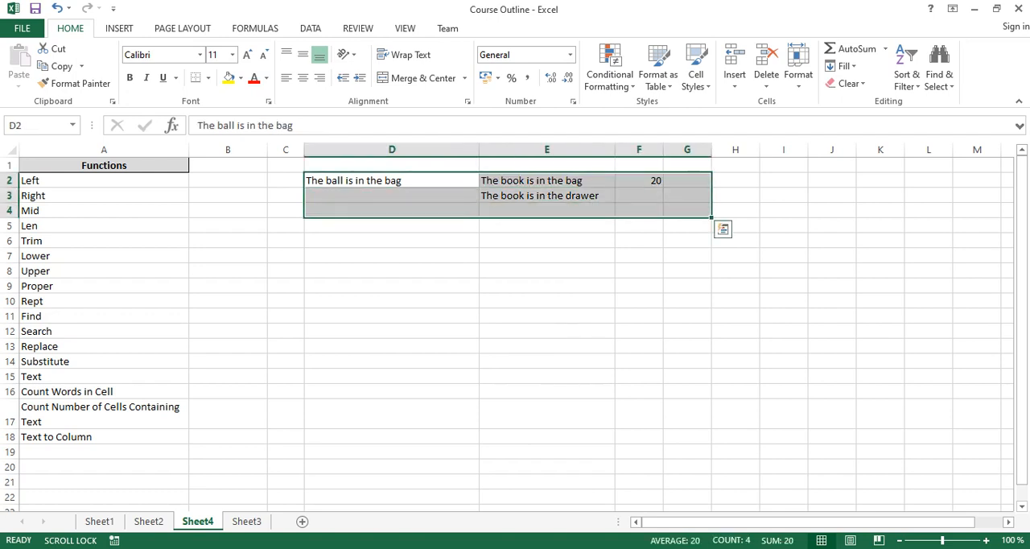
{"action": "key", "text": "Delete"}
{"action": "key", "text": "ctrl+z"}
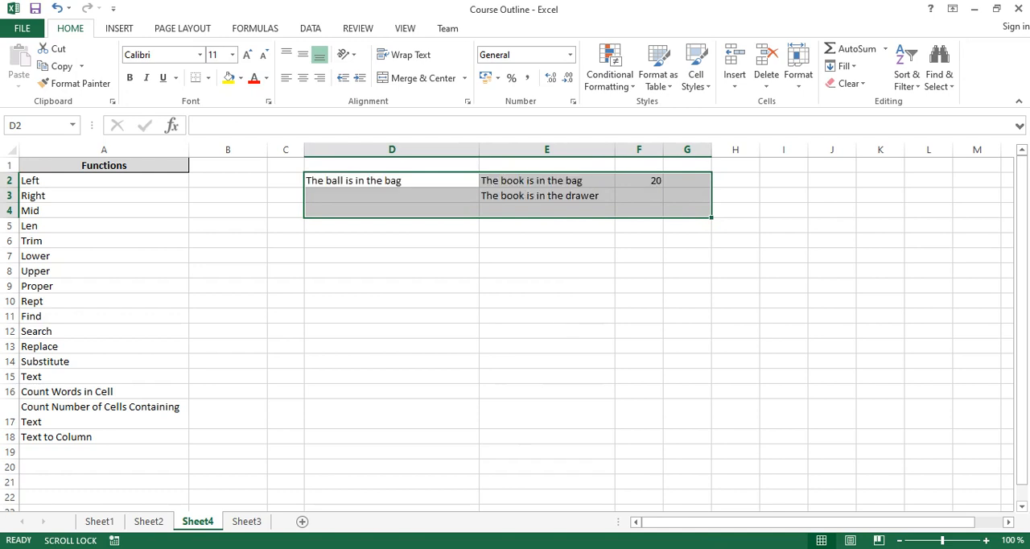
- Widen column E to make room for the Substitute function example
{"action": "left_click", "coordinate": [547, 180]}
{"action": "left_click", "coordinate": [547, 241]}
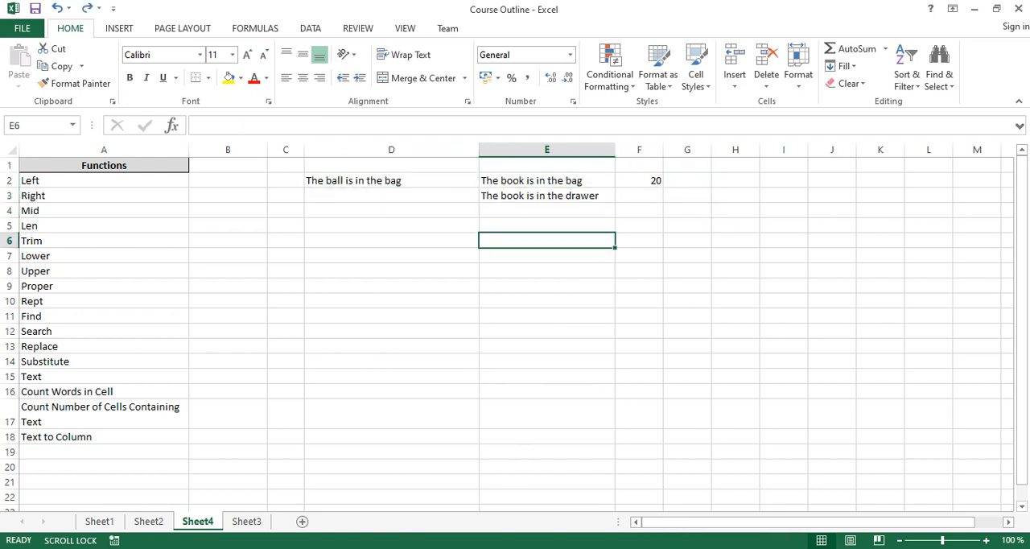
{"action": "left_click_drag", "start_coordinate": [616, 149], "coordinate": [651, 150]}
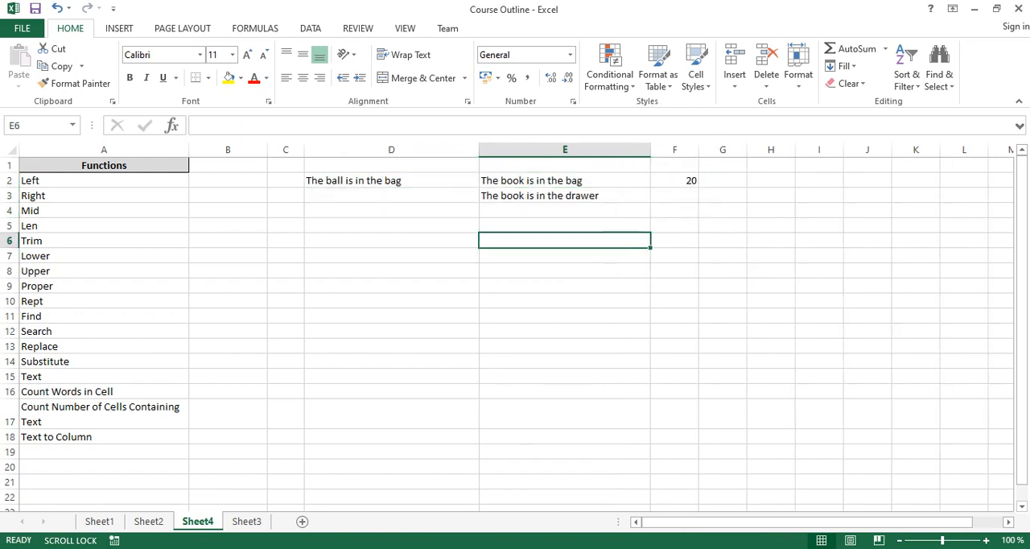
{"action": "type", "text": "="}
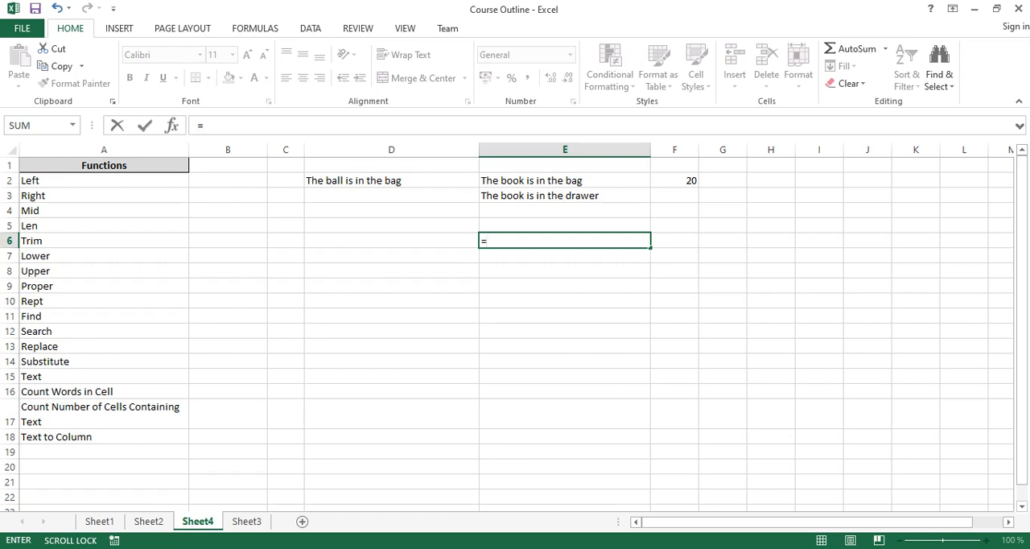
{"action": "key", "text": "Escape"}
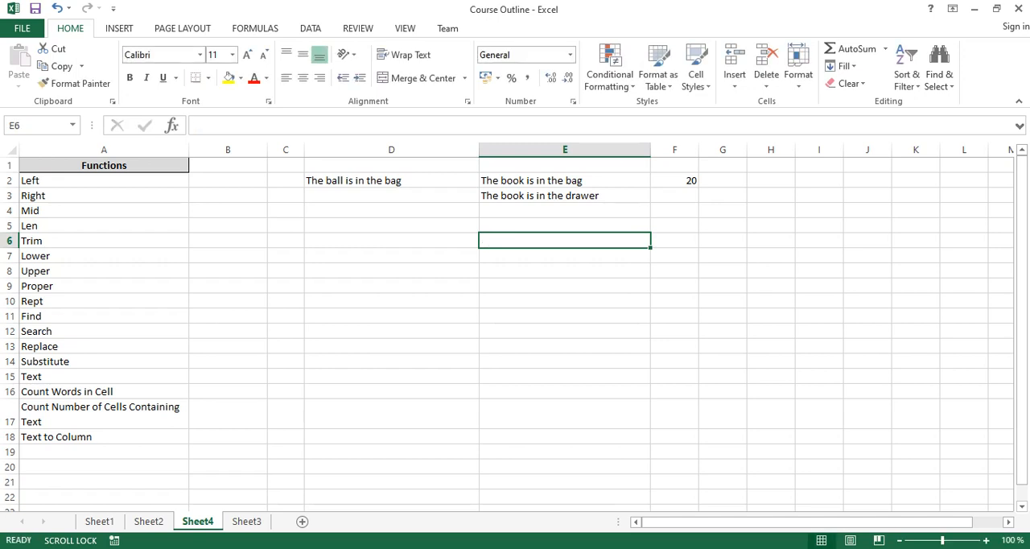
- Review the start position and character count arguments of the REPLACE formula in E3, leaving the formula as it is
{"action": "key", "text": "Up"}
{"action": "key", "text": "Up"}
{"action": "key", "text": "Up"}
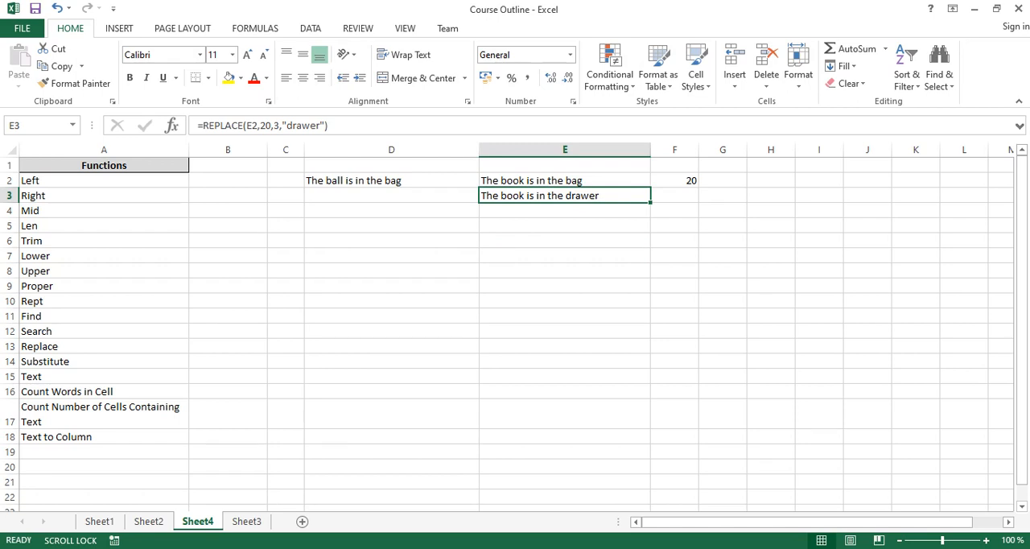
{"action": "left_click_drag", "start_coordinate": [259, 125], "coordinate": [280, 126]}
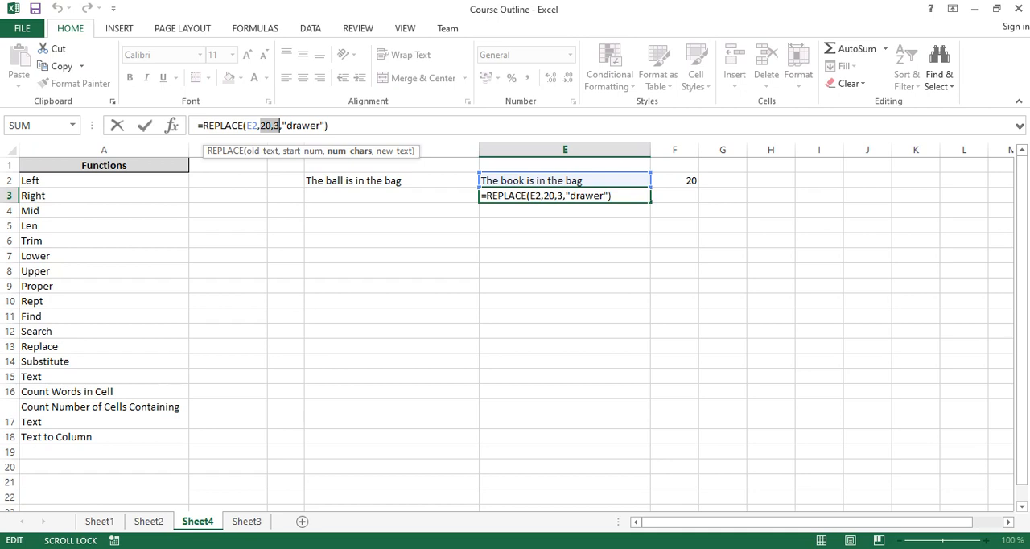
{"action": "key", "text": "Escape"}
- Enter a SUBSTITUTE formula in E5 that changes "bag" to "drawer" in the E2 sentence
{"action": "left_click", "coordinate": [564, 225]}
{"action": "type", "text": "="}
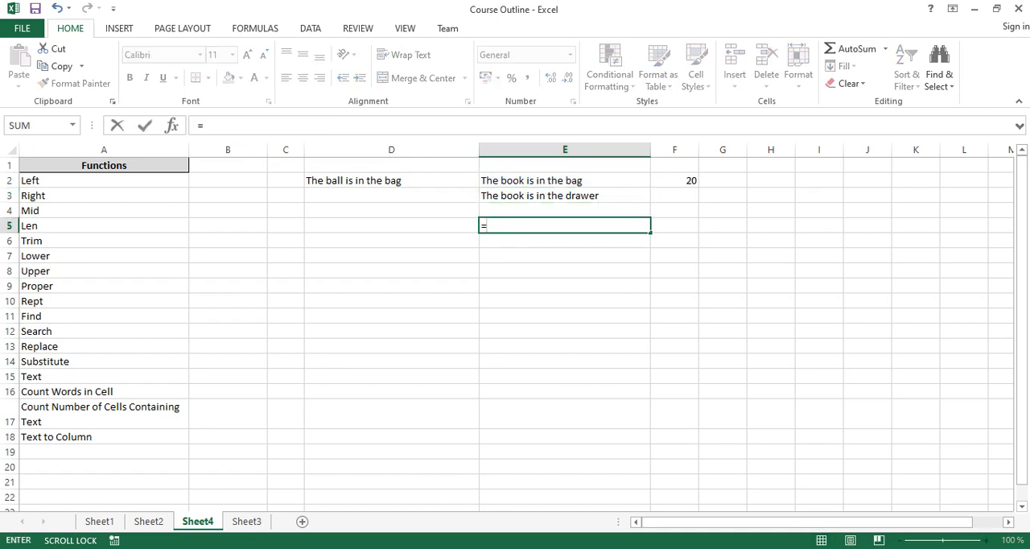
{"action": "type", "text": "sub"}
{"action": "key", "text": "Tab"}
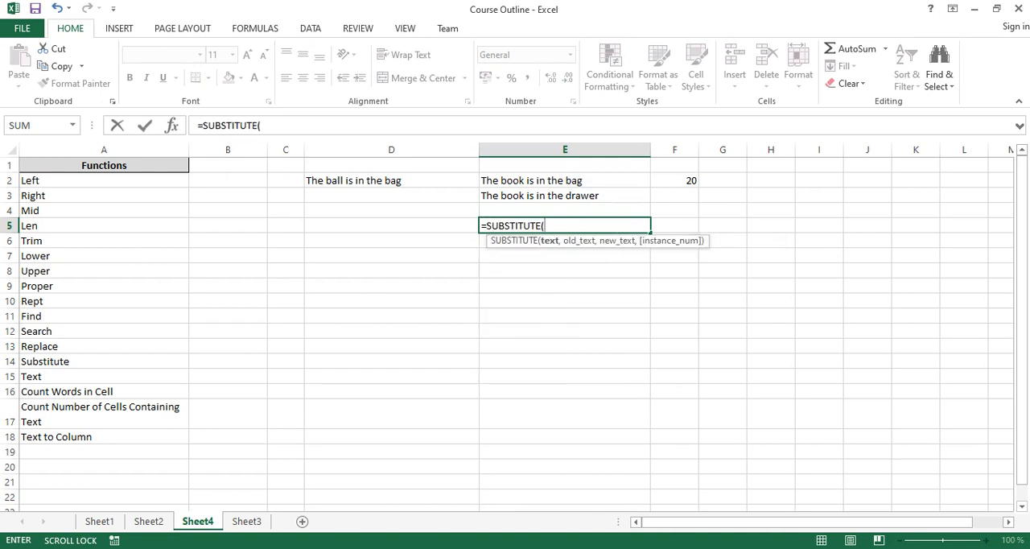
{"action": "left_click", "coordinate": [565, 180]}
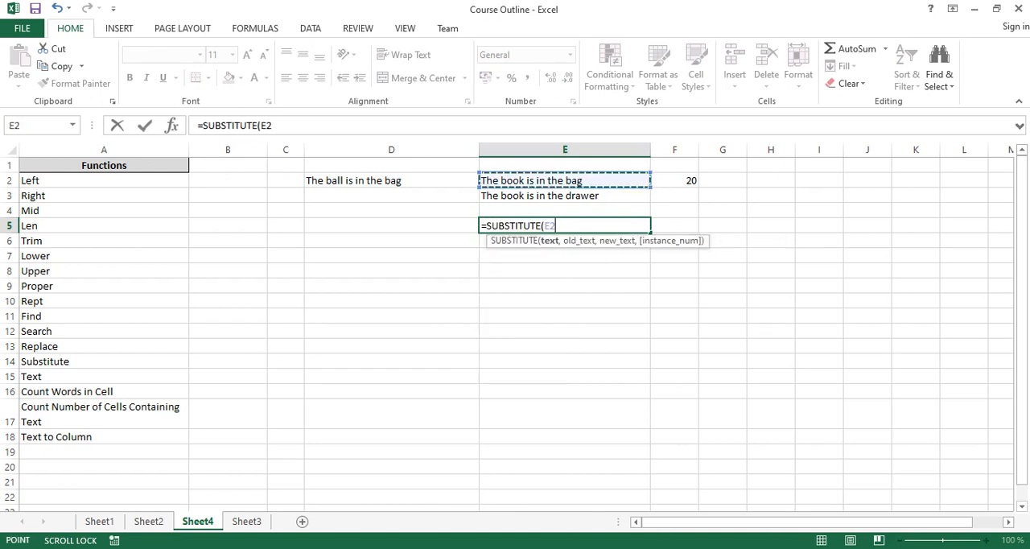
{"action": "type", "text": ","}
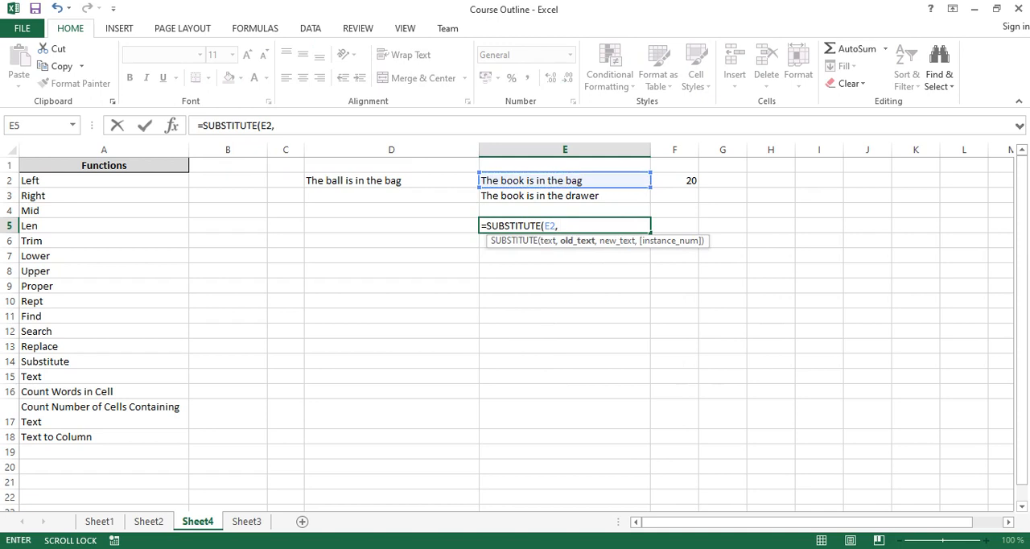
{"action": "type", "text": "\"\""}
{"action": "left_click", "coordinate": [563, 225]}
{"action": "type", "text": "bag"}
{"action": "type", "text": ","}
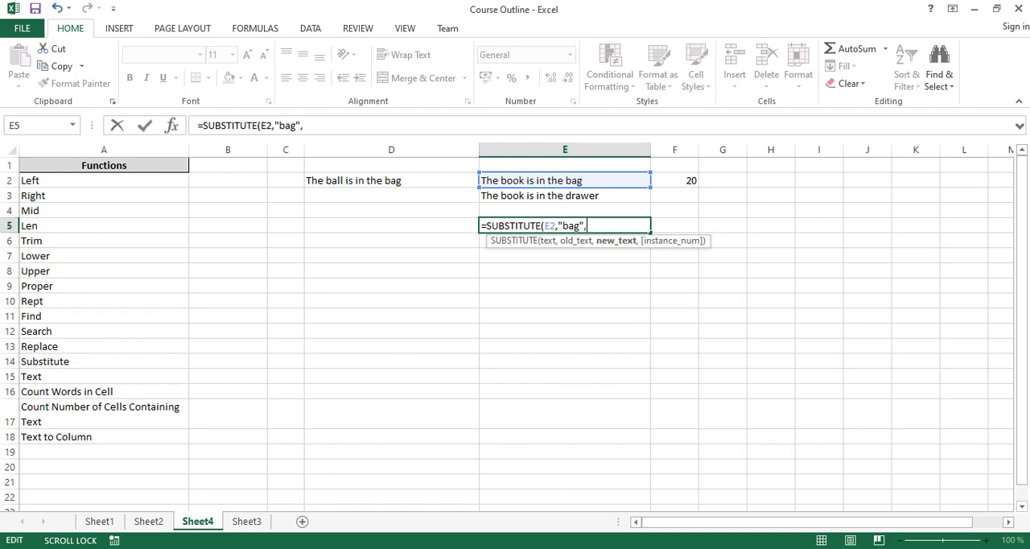
{"action": "type", "text": "\"drawe"}
{"action": "type", "text": "r"}
{"action": "type", "text": "\""}
{"action": "key", "text": "Return"}
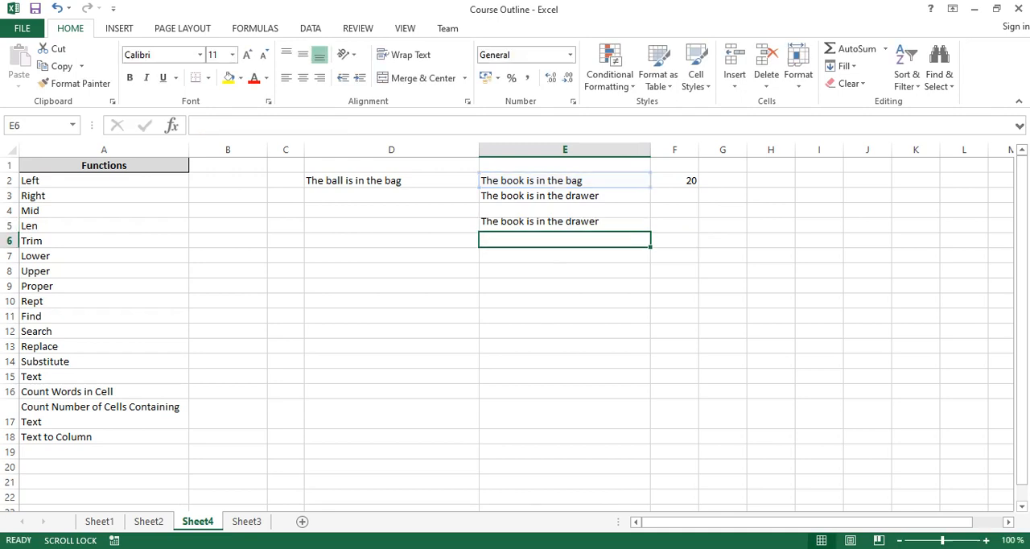
{"action": "left_click", "coordinate": [565, 226]}
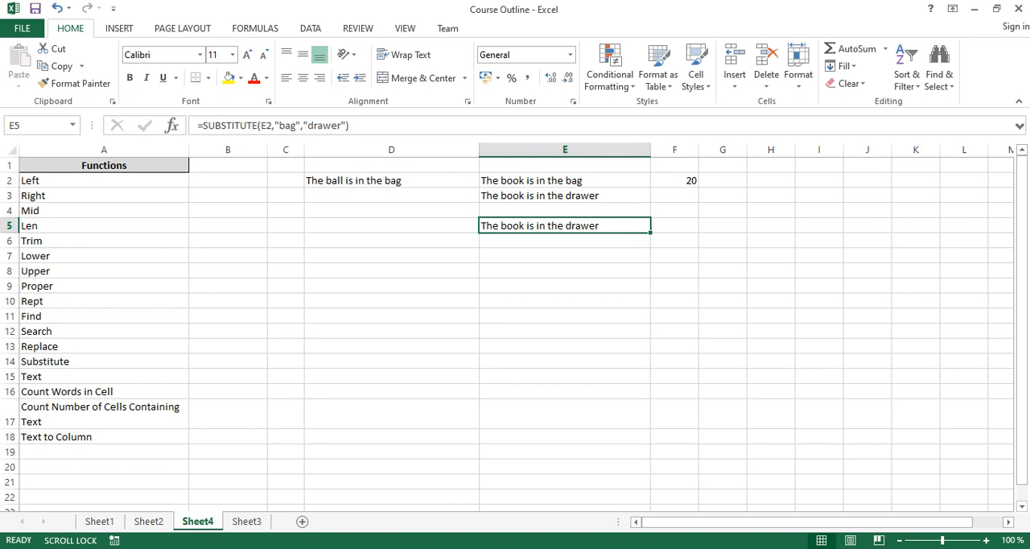
{"action": "left_click", "coordinate": [564, 180]}
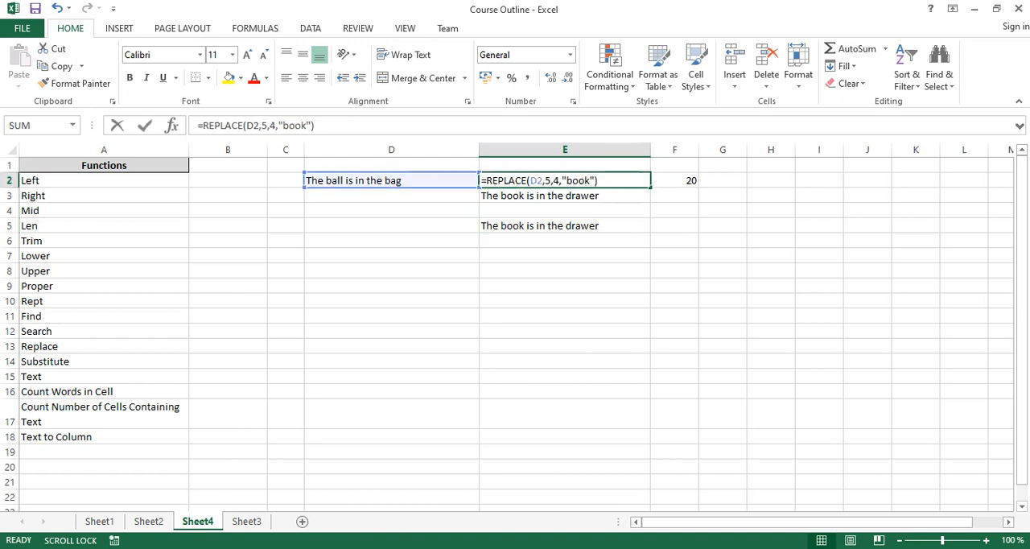
{"action": "double_click", "coordinate": [591, 180]}
{"action": "key", "text": "Escape"}
- Extend the sentence in D2 with "and the bag is blue" so it contains the word "bag" twice
{"action": "double_click", "coordinate": [404, 180]}
{"action": "type", "text": "and the ba"}
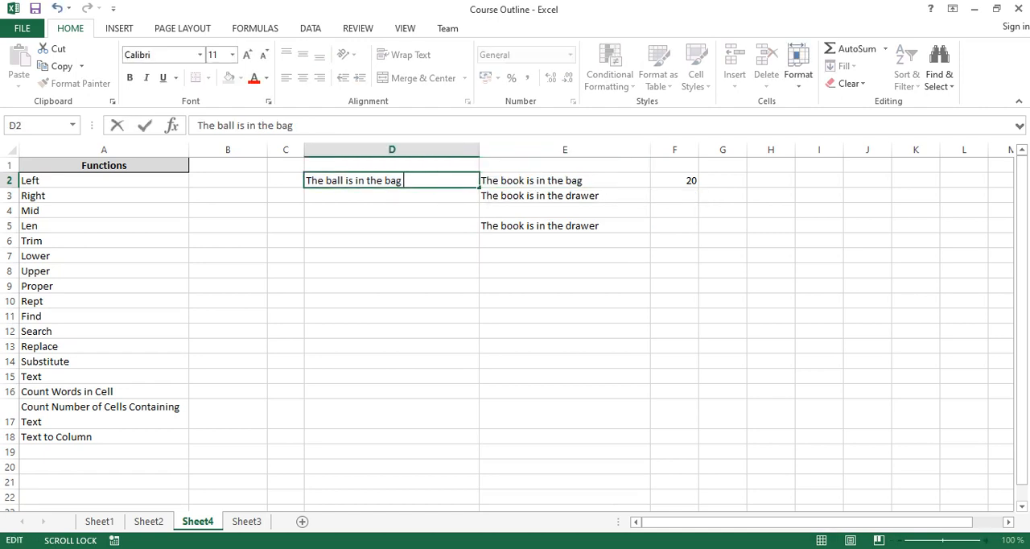
{"action": "type", "text": "g in"}
{"action": "key", "text": "BackSpace"}
{"action": "type", "text": "s blue"}
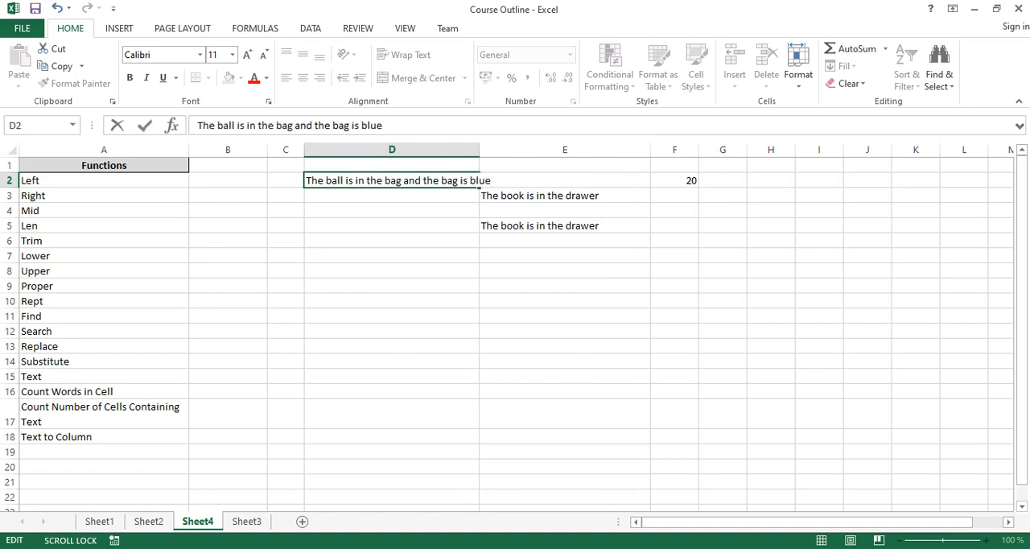
{"action": "key", "text": "Return"}
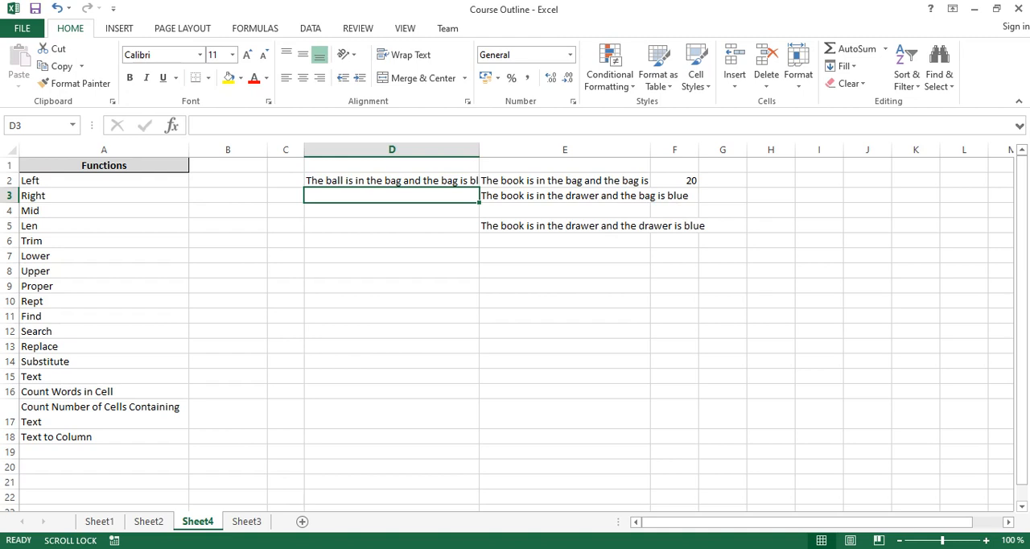
- Review the SUBSTITUTE formula in E5 and compare its output with the REPLACE output in E3
{"action": "left_click", "coordinate": [565, 226]}
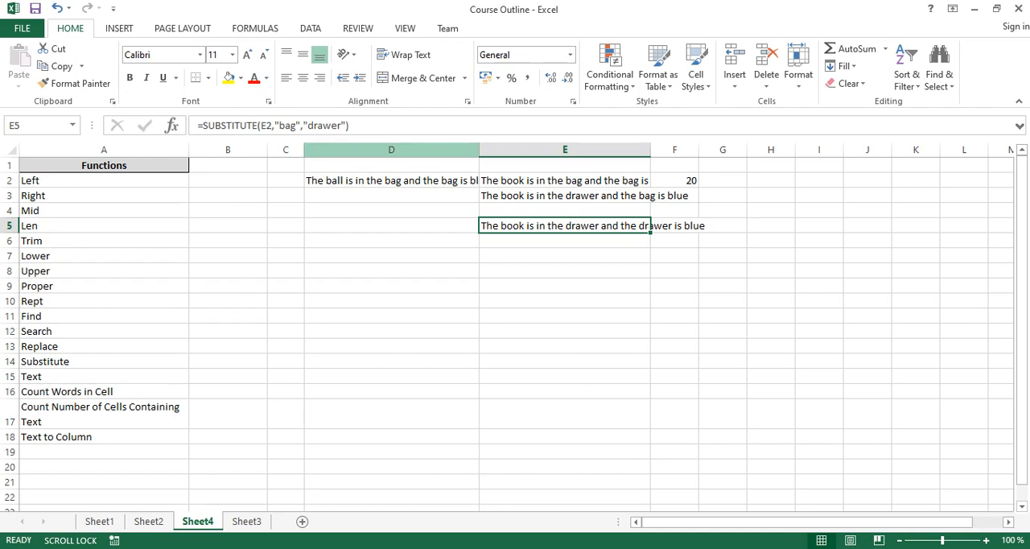
{"action": "left_click", "coordinate": [963, 496]}
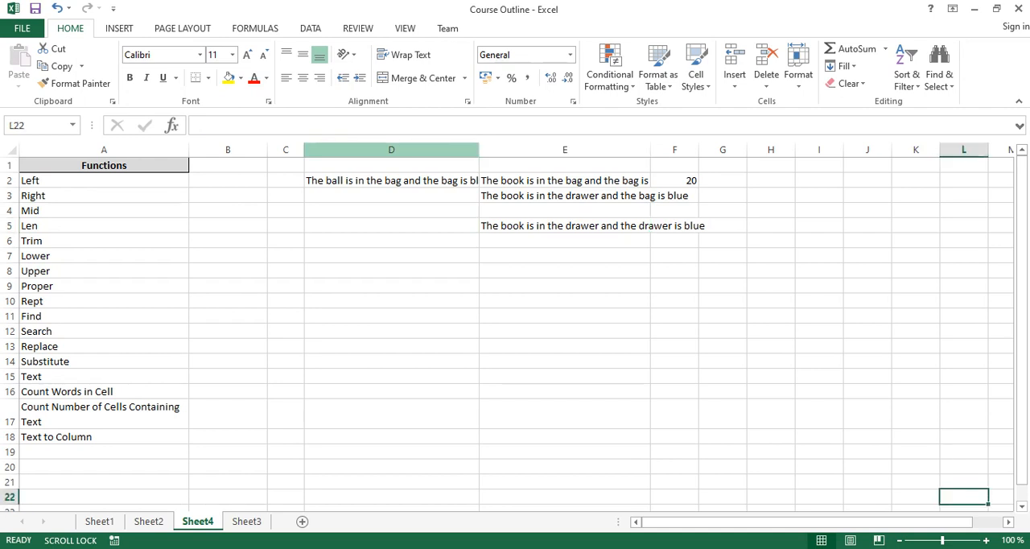
{"action": "mouse_move", "coordinate": [648, 548]}
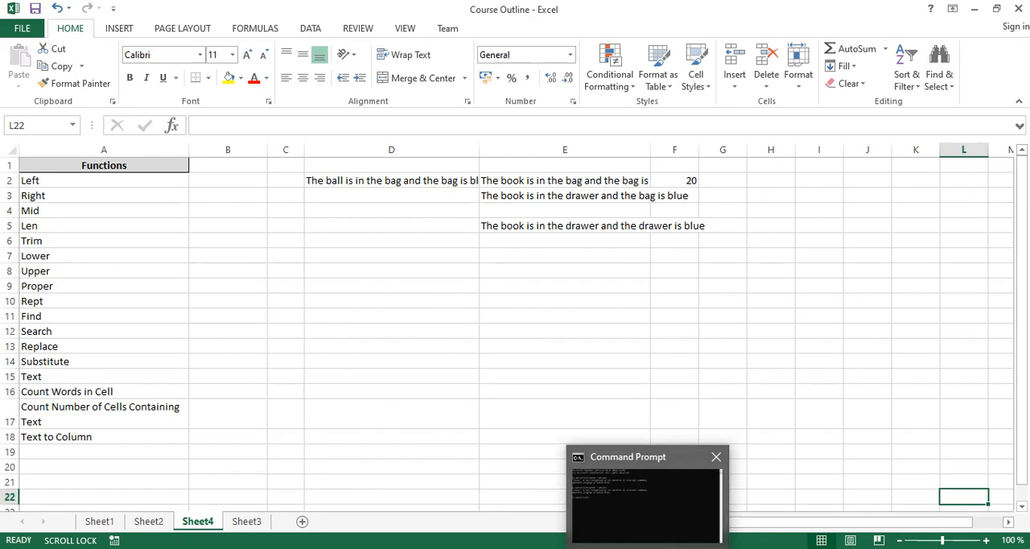
{"action": "mouse_move", "coordinate": [648, 503]}
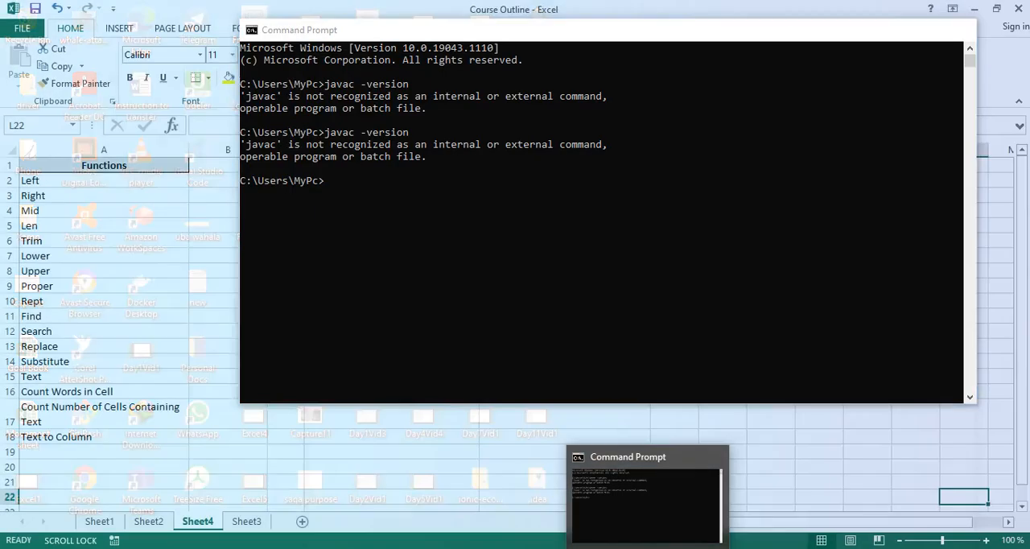